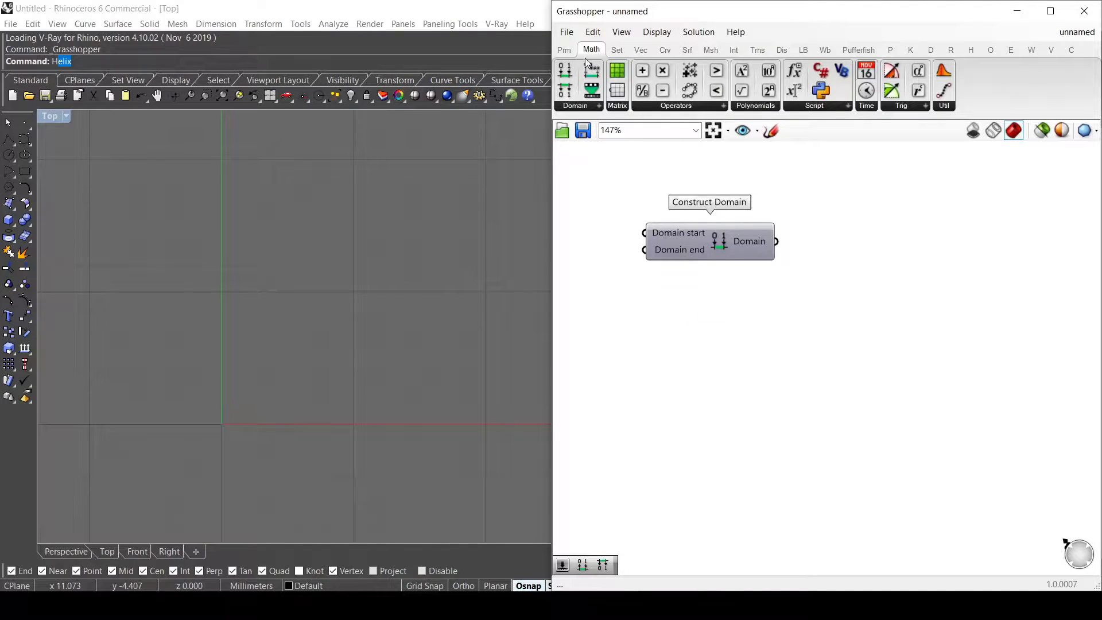
Step: Add a Panel beside the Construct Domain component and feed it from the Domain output
left_click(566, 51)
left_click_drag(750, 91, 829, 247)
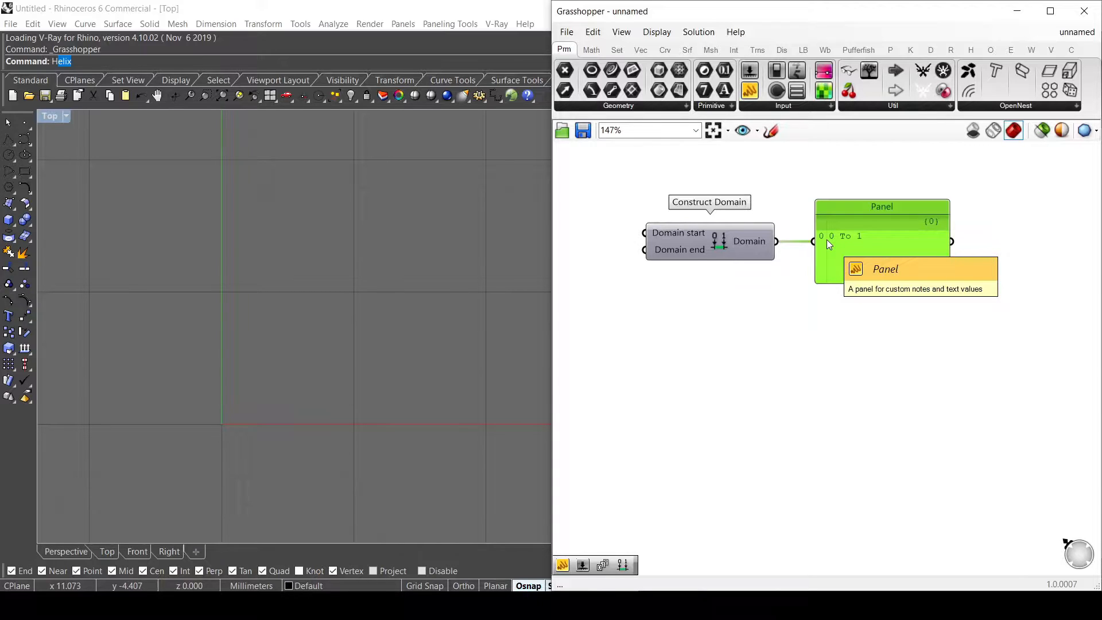
left_click_drag(906, 314, 721, 237)
left_click_drag(722, 238, 819, 251)
left_click(725, 350)
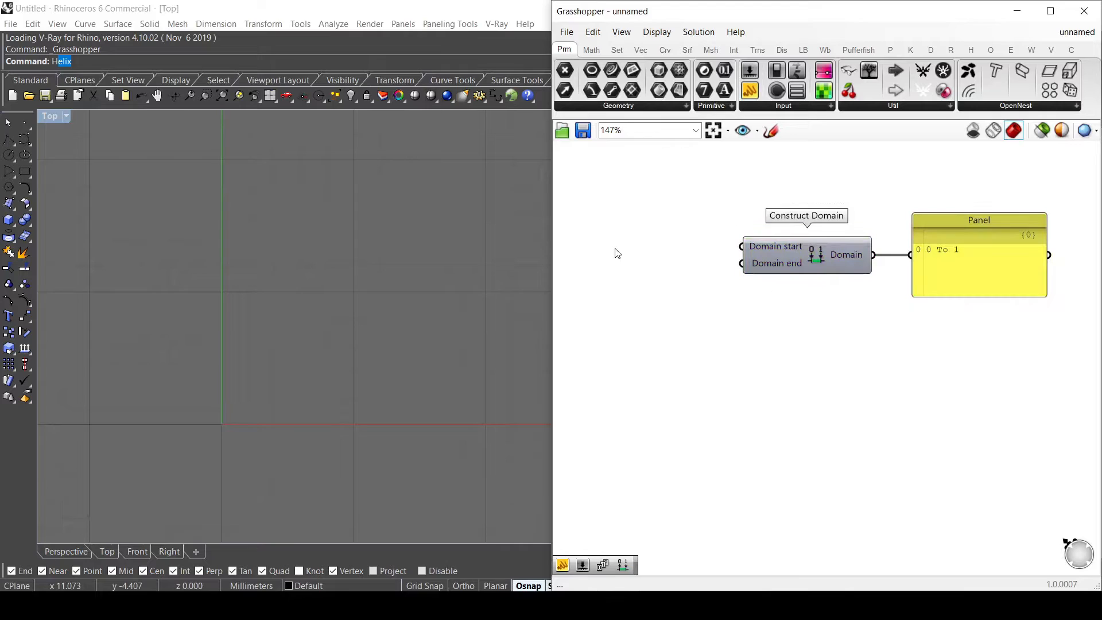
Step: Add a number slider set to 10, wire it to the Domain end input of Construct Domain and align it with that input
double_click(616, 248)
type("10")
key("Return")
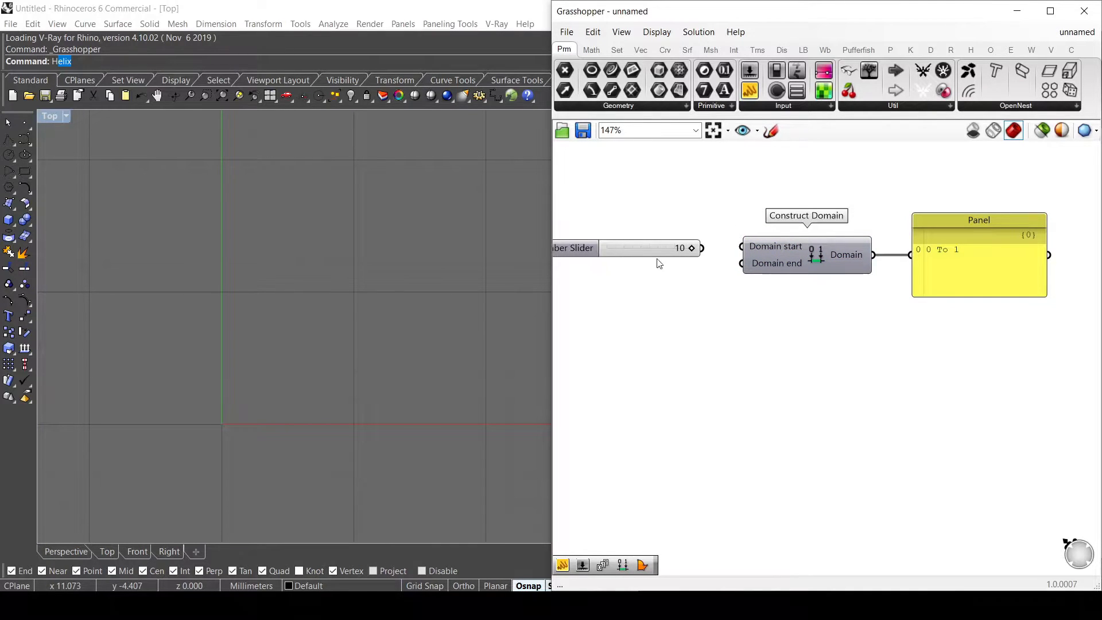
left_click_drag(701, 248, 741, 264)
left_click_drag(665, 256, 668, 271)
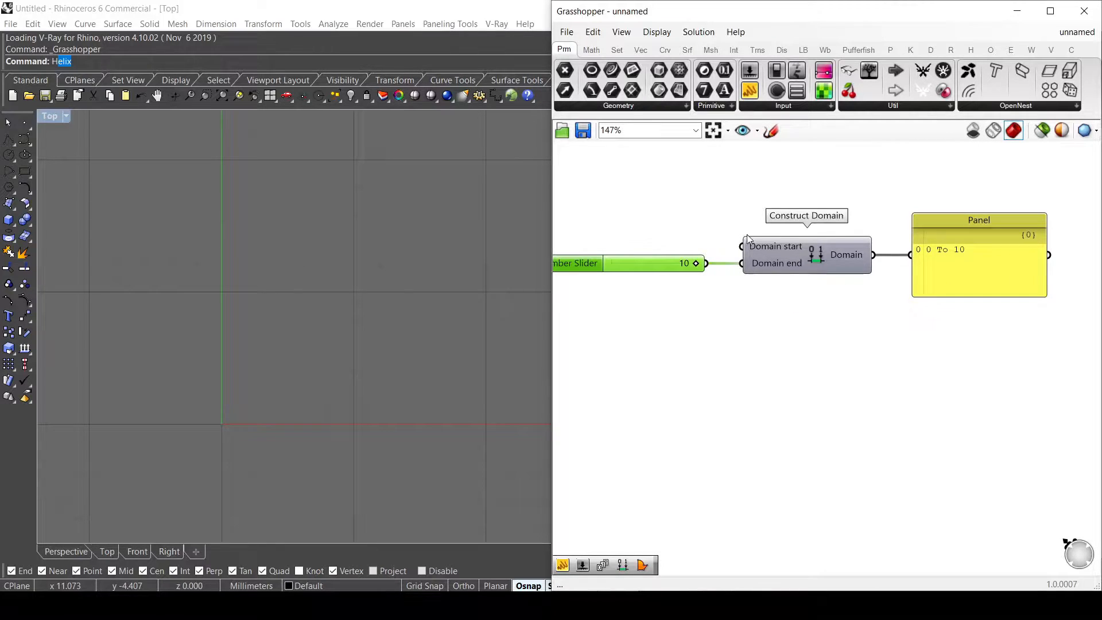
Step: Place a Deconstruct Domain component below Construct Domain and wire the constructed domain into its Domain input
left_click(592, 50)
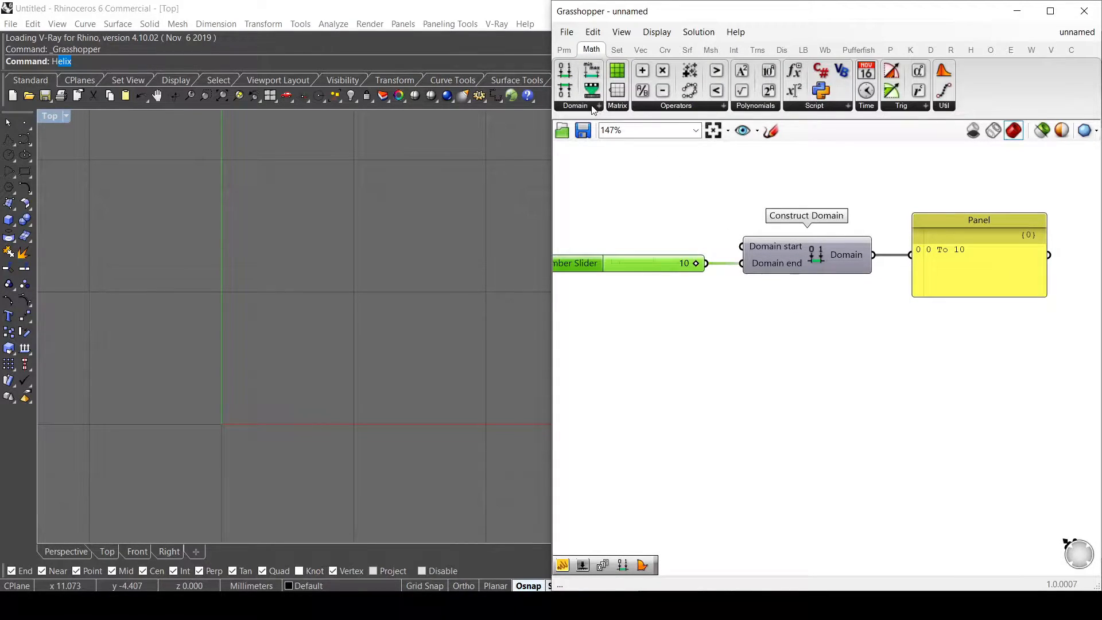
left_click(597, 106)
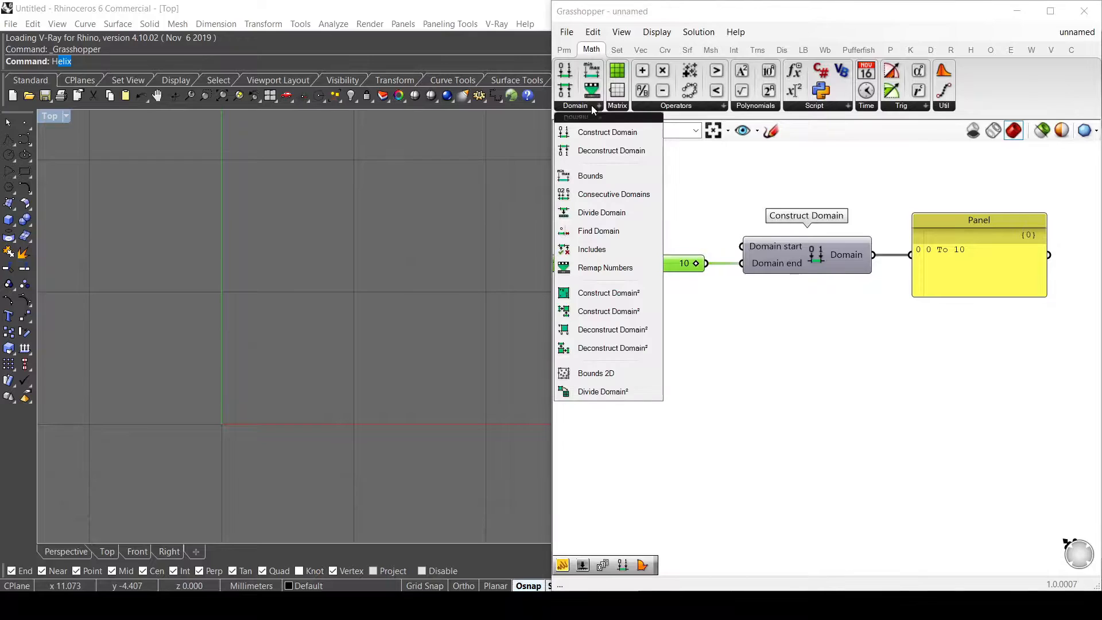
left_click(626, 150)
left_click(829, 343)
left_click_drag(873, 255, 781, 337)
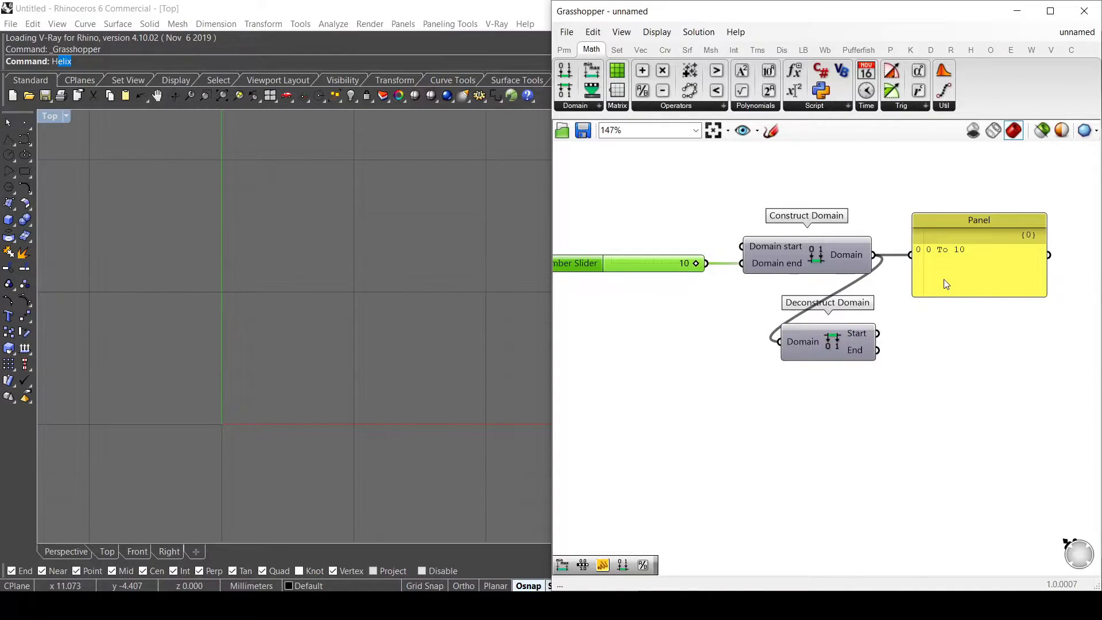
Step: Duplicate the panel below the original and show the Start value, then the End value, of Deconstruct Domain in it
left_click_drag(947, 284, 965, 411, "alt")
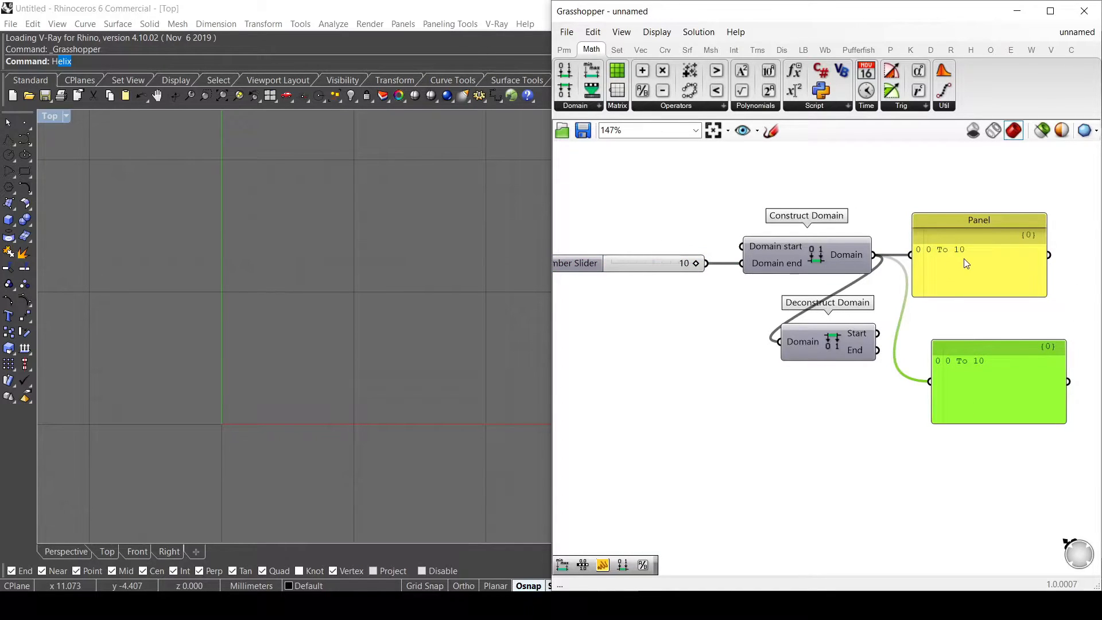
left_click_drag(879, 334, 931, 383)
left_click_drag(877, 350, 960, 360)
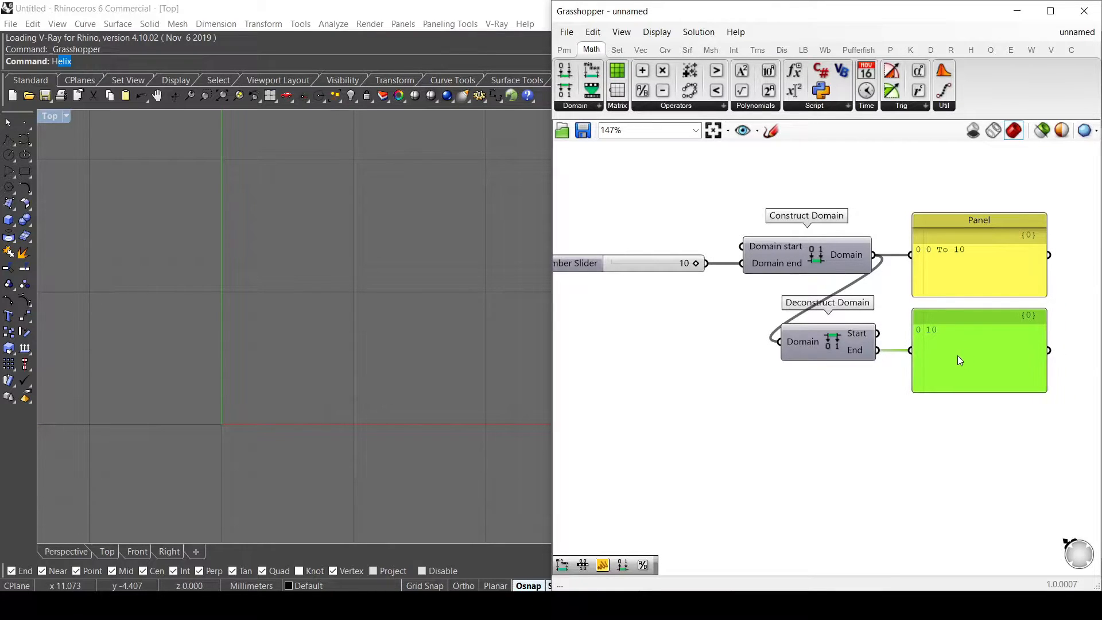
left_click(855, 342)
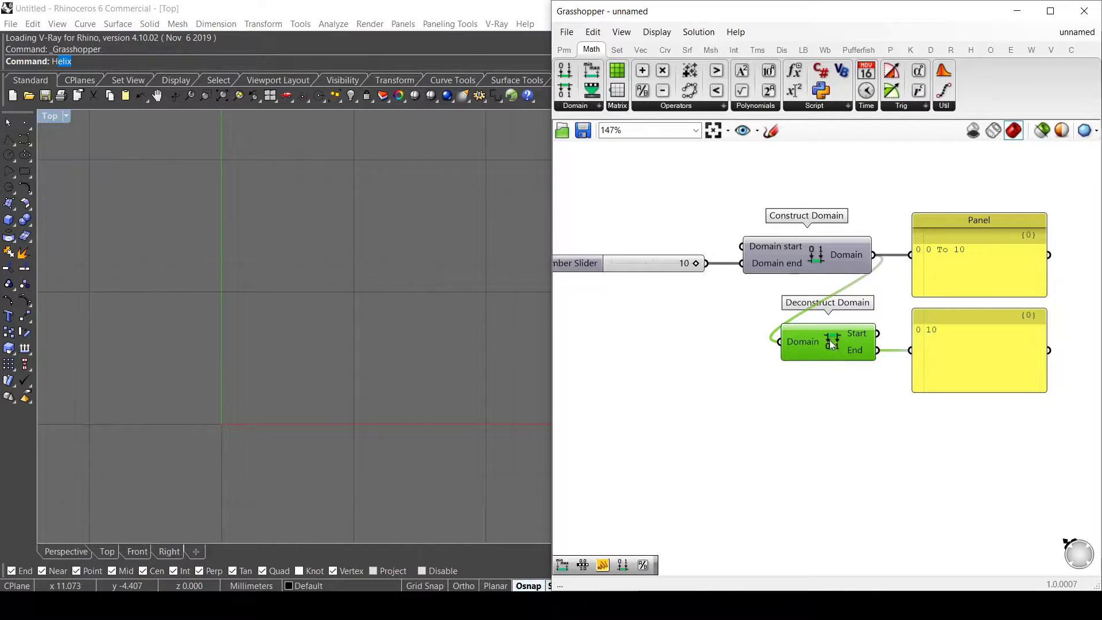
left_click(577, 107)
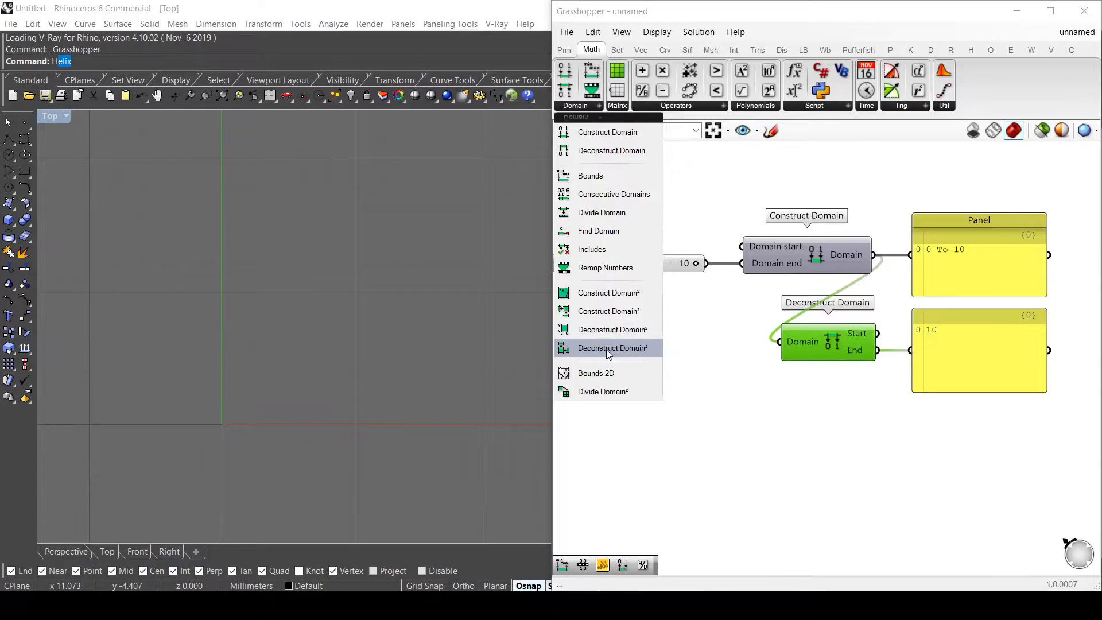
left_click(742, 396)
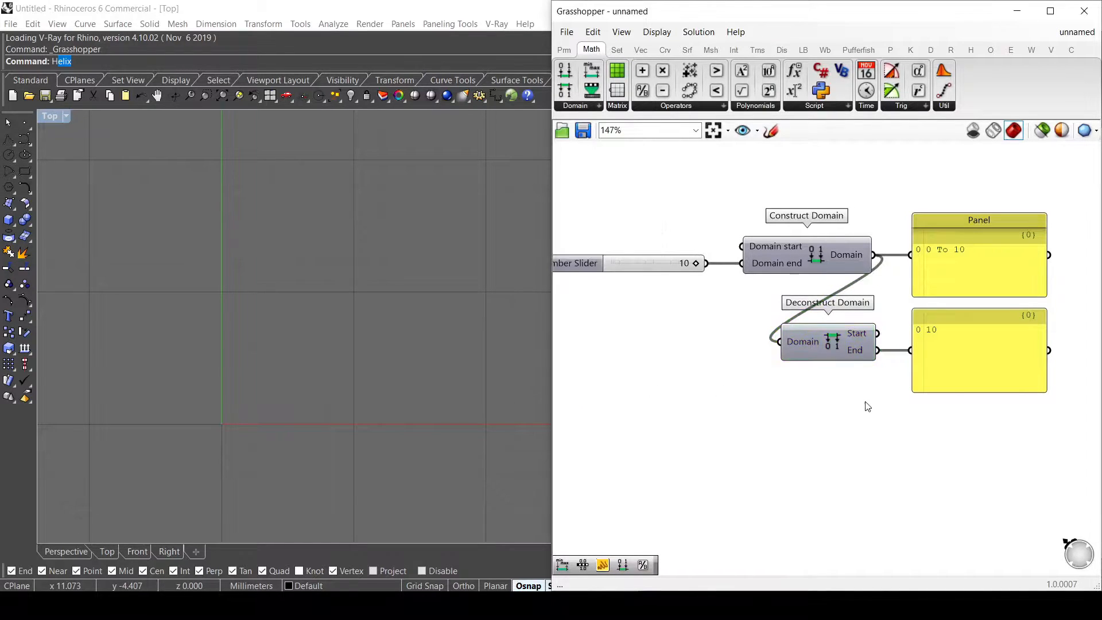
Step: Place a Bounds component and a Remap Numbers component beneath it, below the Deconstruct Domain component
left_click(599, 106)
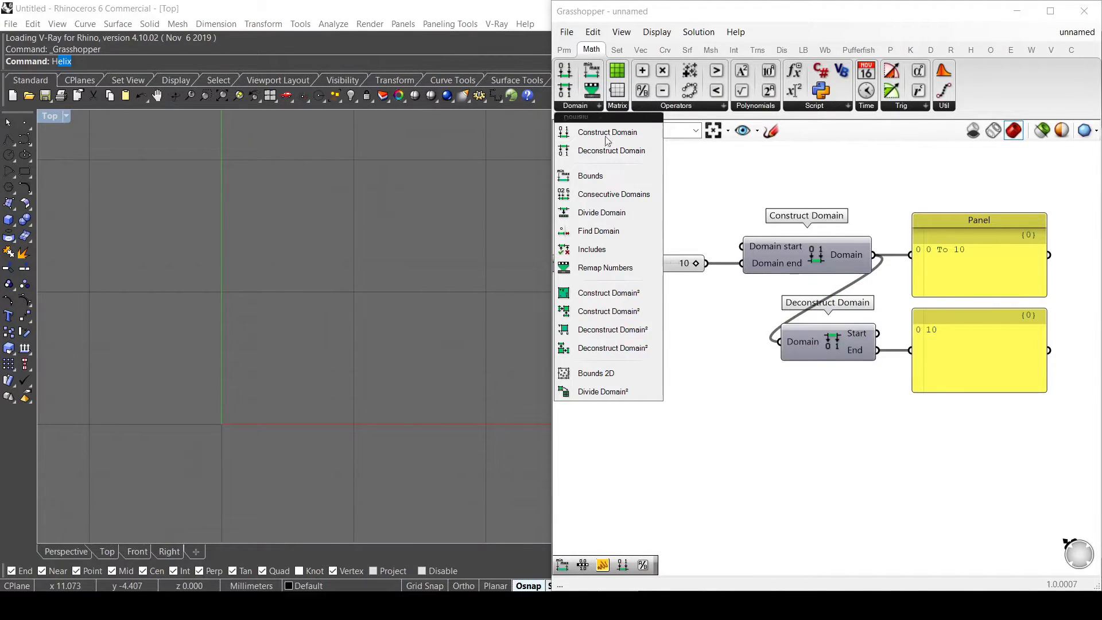
left_click_drag(602, 178, 807, 477)
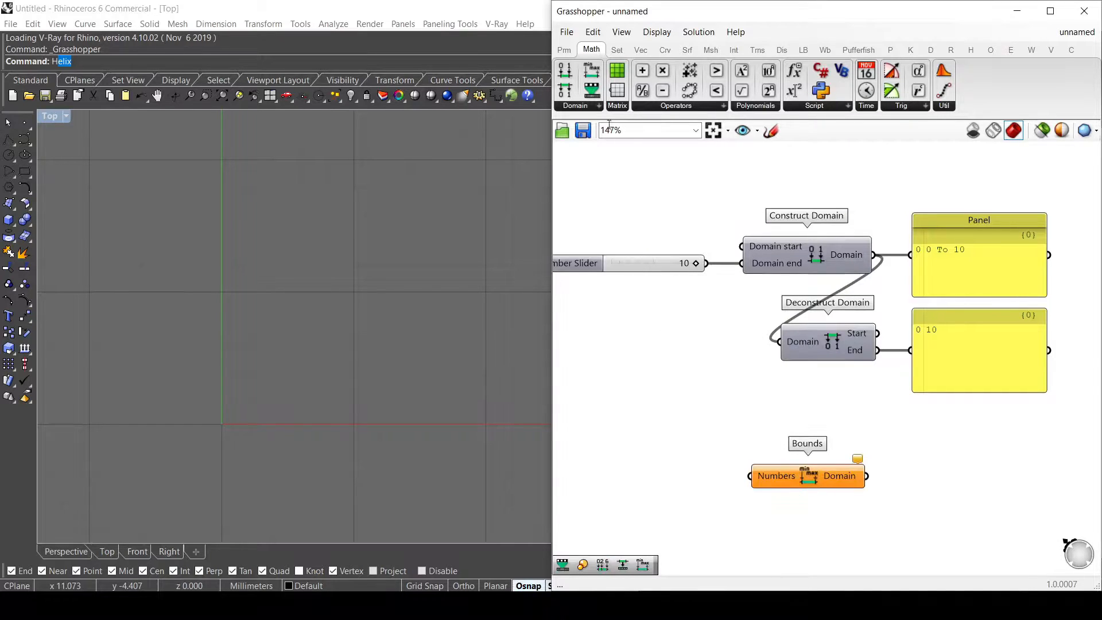
left_click(586, 108)
left_click_drag(605, 267, 810, 557)
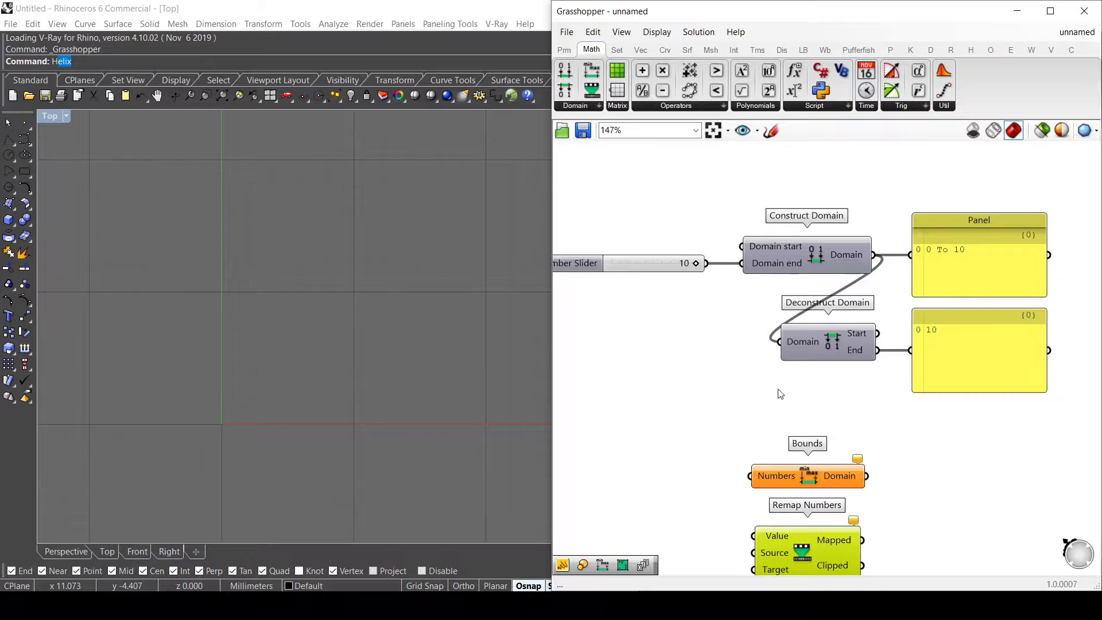
scroll(779, 394, "down", 2)
scroll(813, 509, "up", 2)
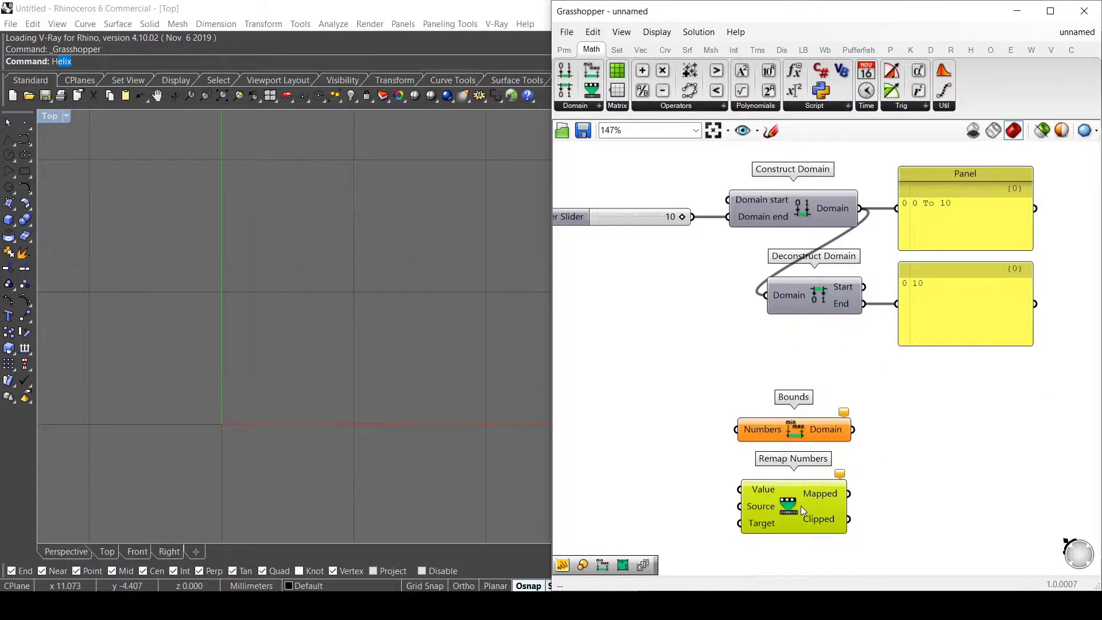
Step: Add a Divide Domain component, move it below the other components and shift Bounds and Remap Numbers to free up space
mouse_move(801, 505)
left_click(588, 109)
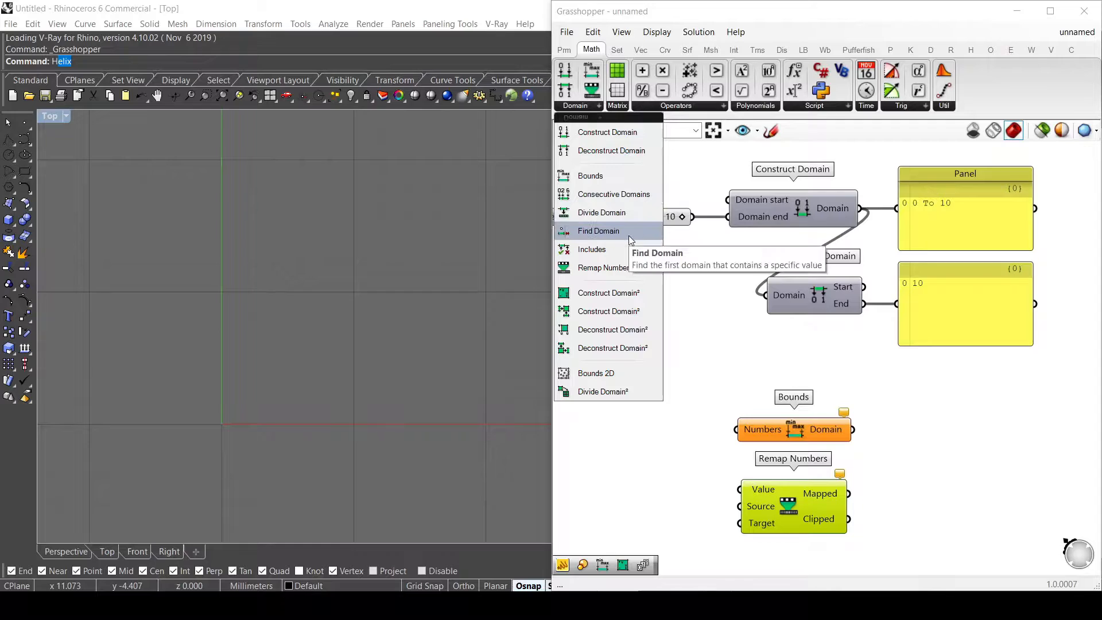
left_click(623, 215)
left_click(947, 505)
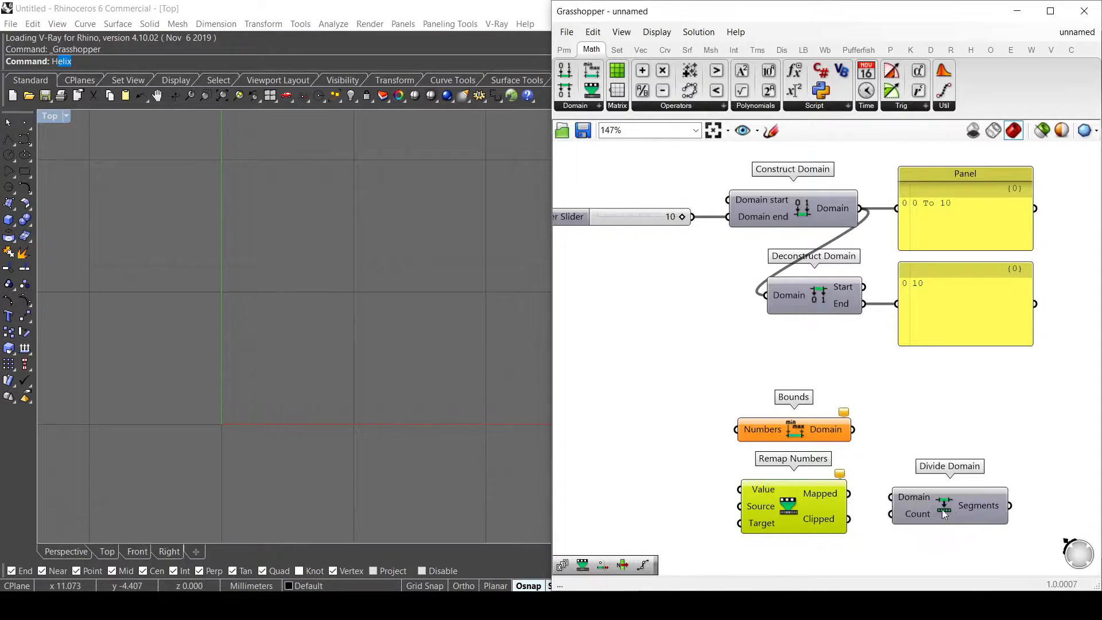
scroll(831, 363, "down", 3)
scroll(895, 485, "up", 3)
left_click_drag(904, 425, 731, 554)
left_click_drag(826, 473, 863, 364)
Step: Add a Series component, wire its output to the lower panel, and enlarge and move the panel to show the whole list
double_click(682, 403)
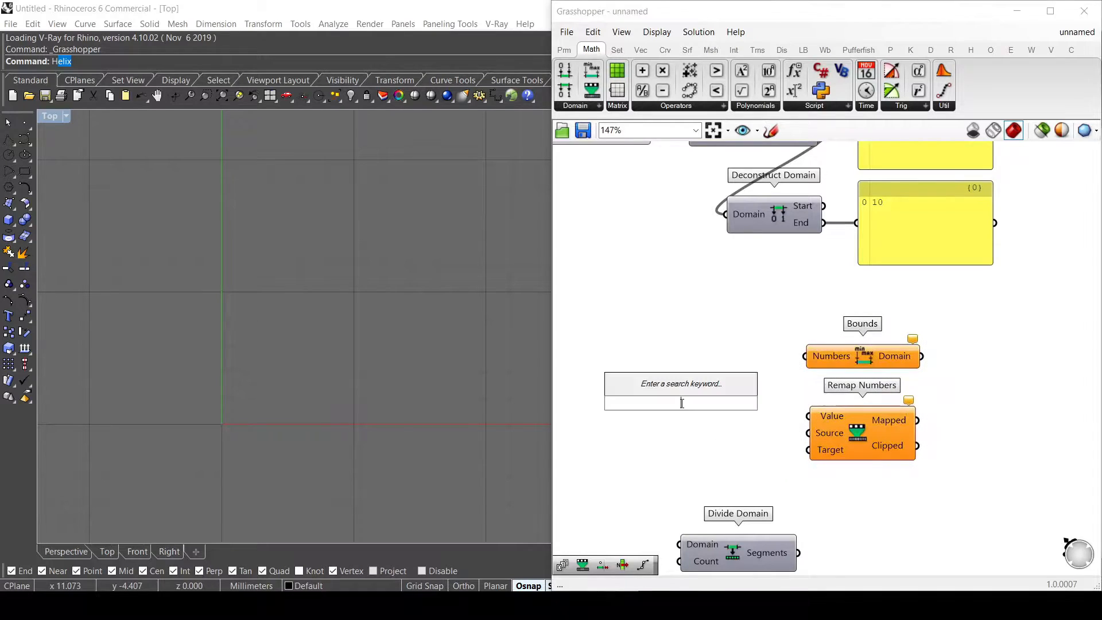
type("series")
key("Return")
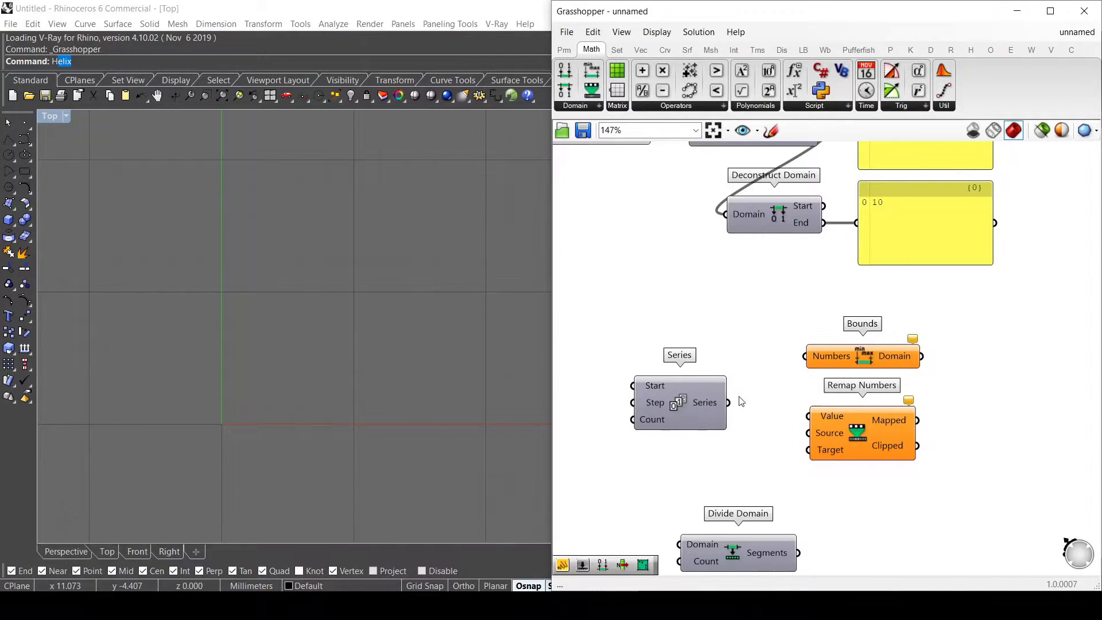
left_click_drag(729, 403, 858, 222)
left_click_drag(936, 259, 1002, 326)
left_click(998, 270)
left_click_drag(998, 271, 1004, 255)
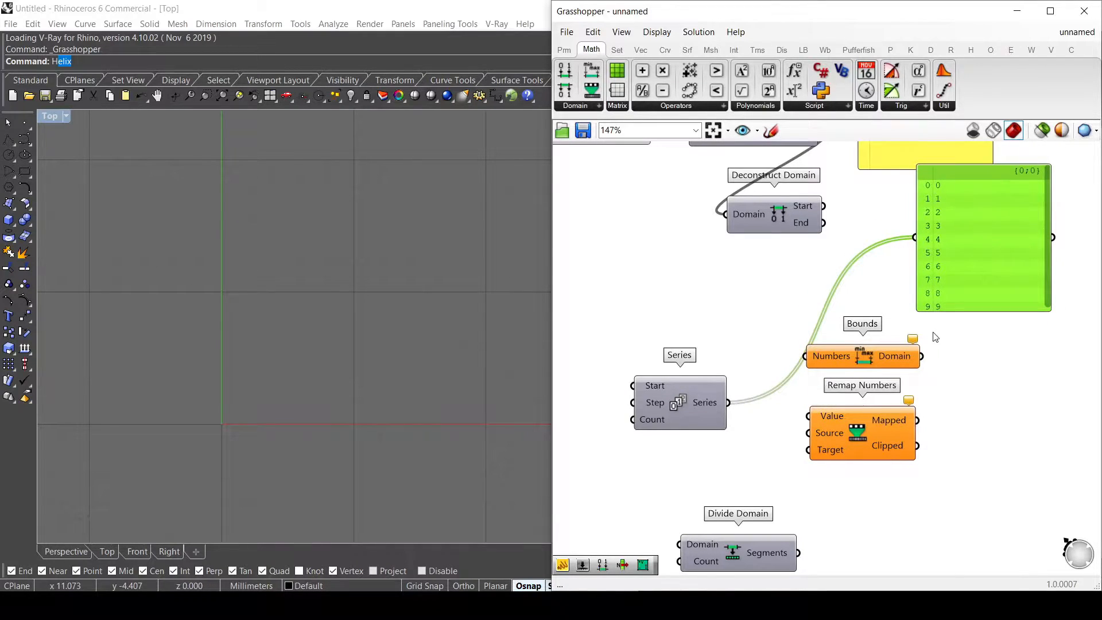
Step: Connect the Series output to the Numbers input of Bounds and feed the resulting domain into the enlarged panel, moving components for clearance
left_click_drag(822, 432, 858, 437)
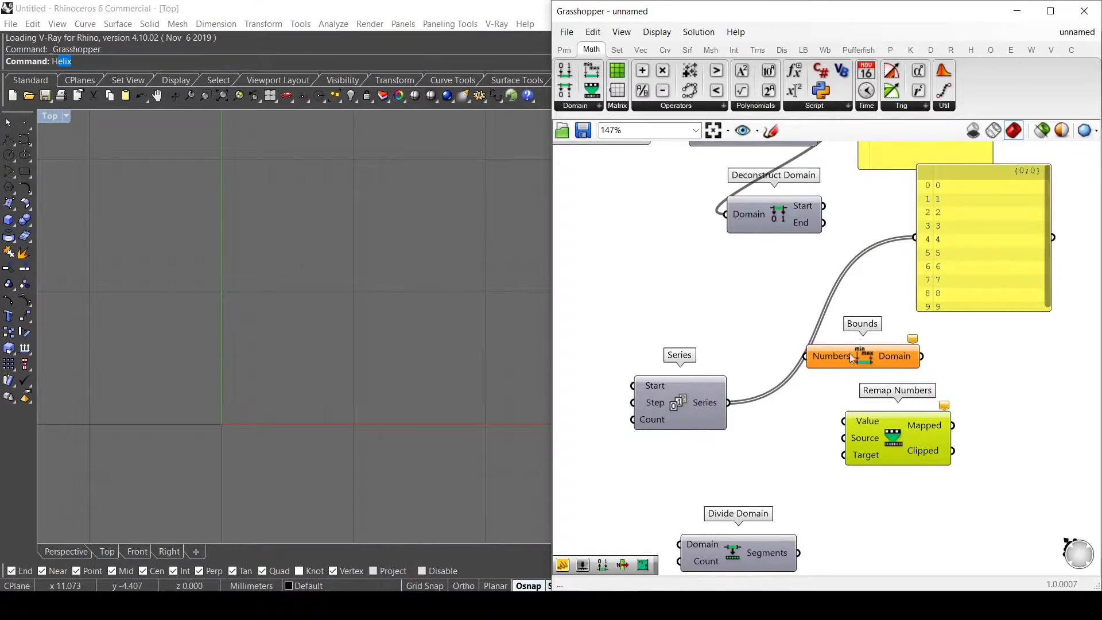
left_click_drag(728, 402, 782, 348)
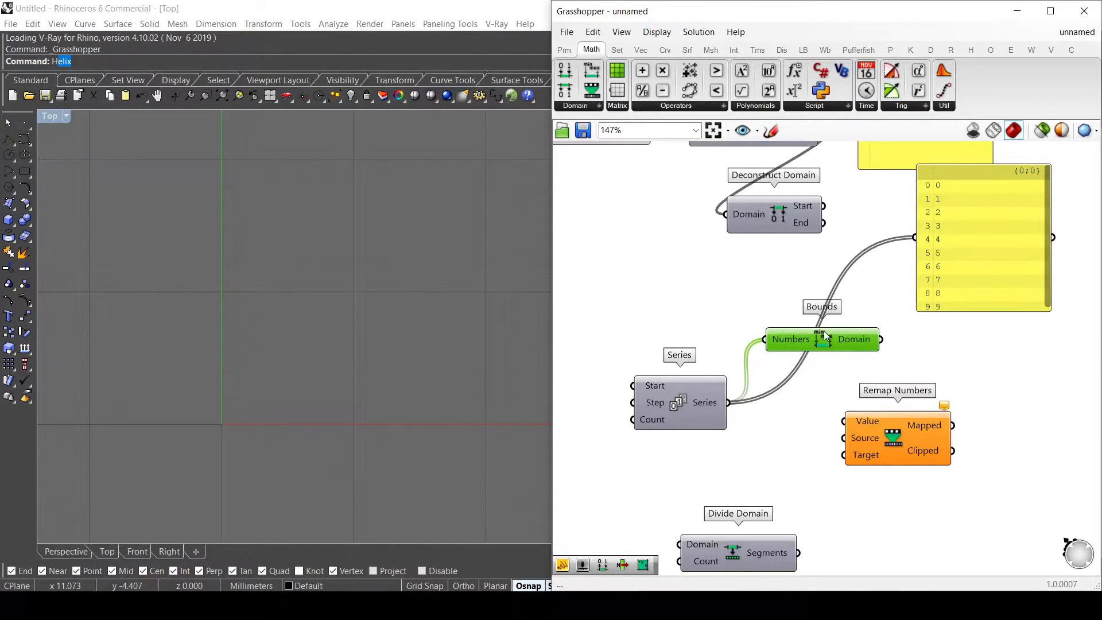
left_click_drag(882, 340, 914, 244)
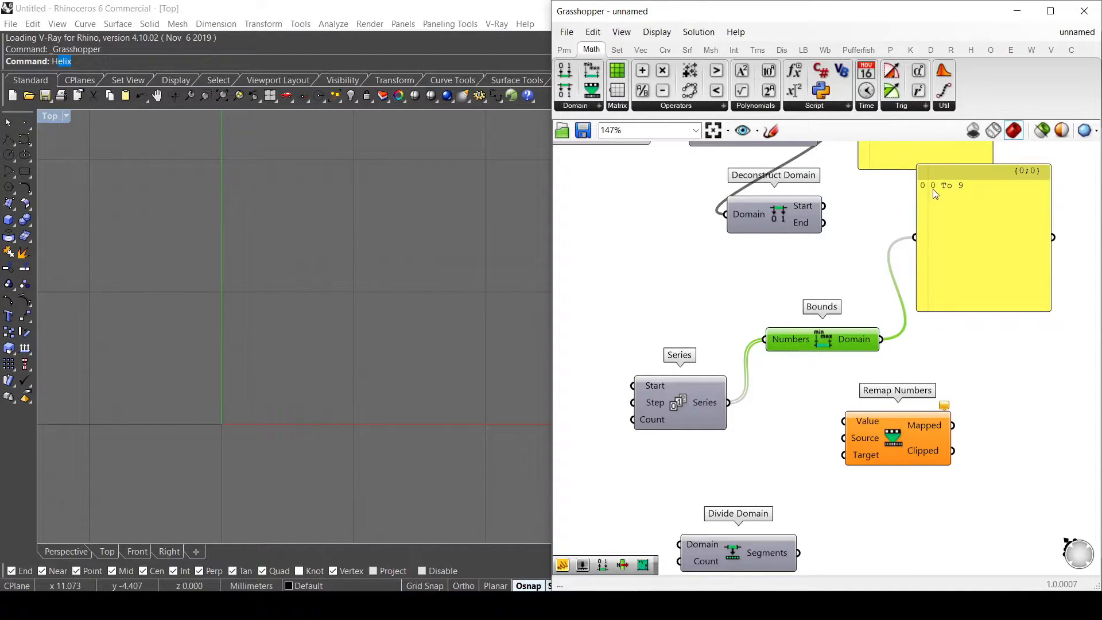
Step: Wire the Series output to the Value input of Remap Numbers and the Bounds domain to its Source input
left_click(710, 402)
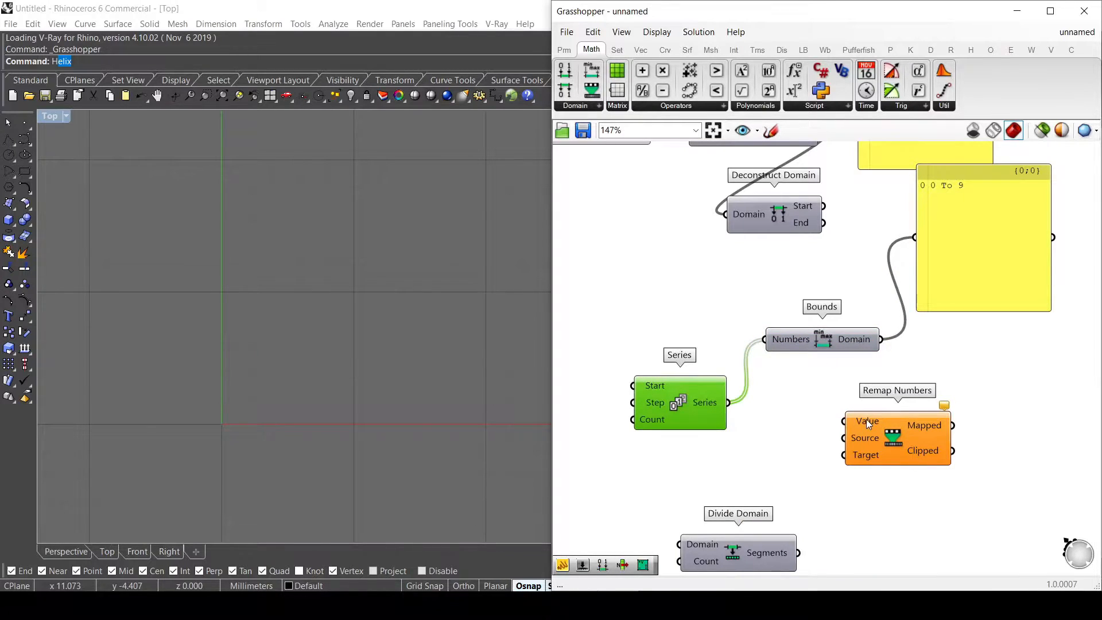
left_click_drag(729, 404, 844, 422)
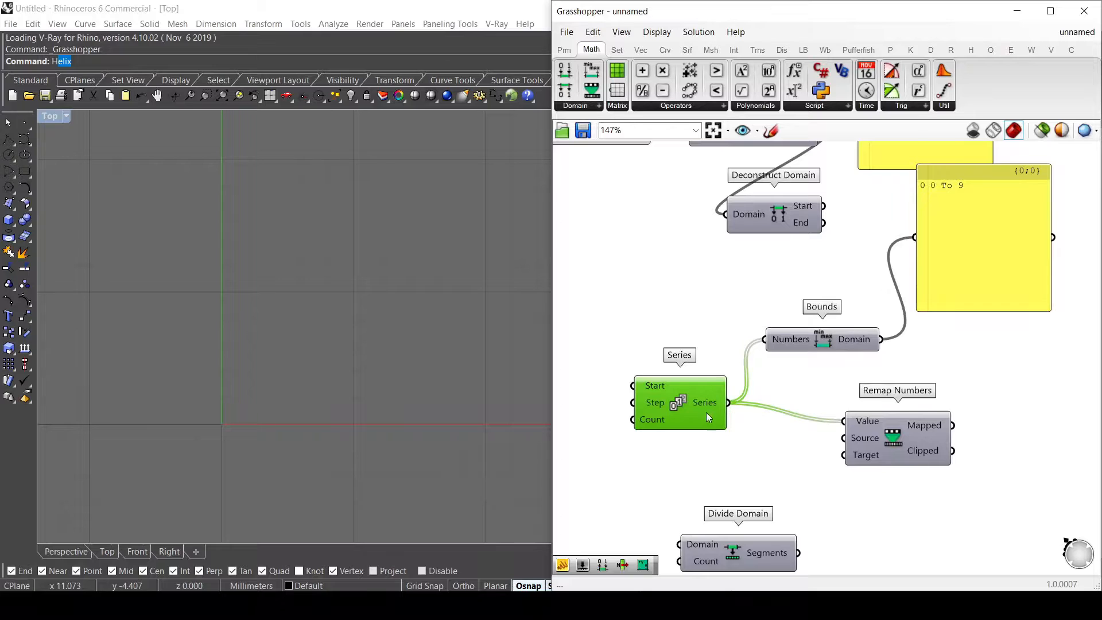
left_click_drag(882, 340, 940, 426)
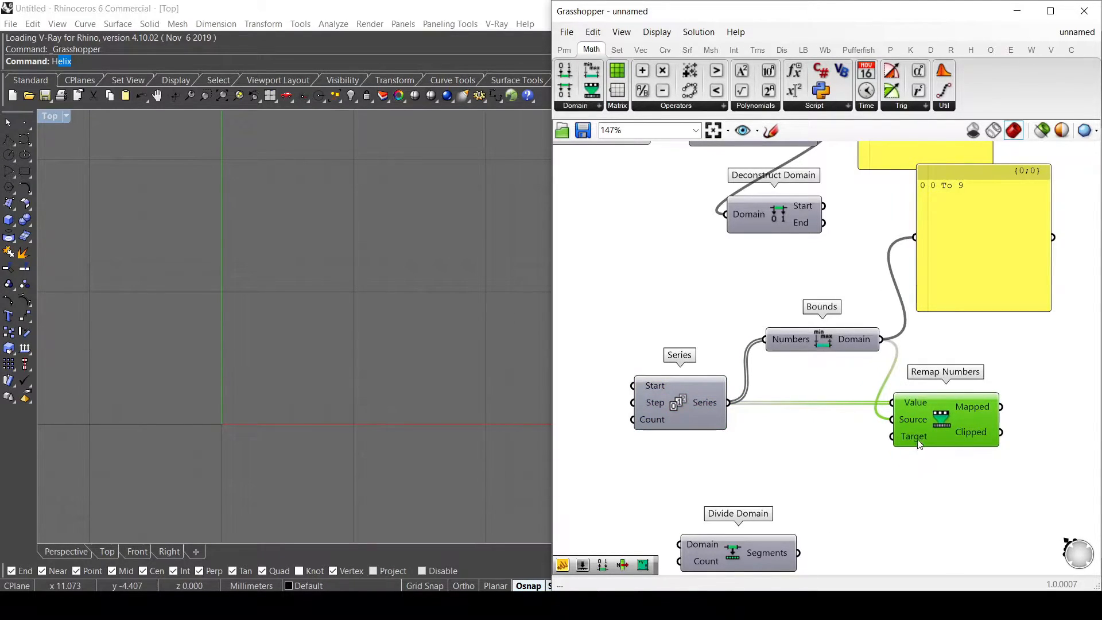
Step: Set the Target domain of Remap Numbers to 0 To 5
right_click(918, 439)
mouse_move(957, 491)
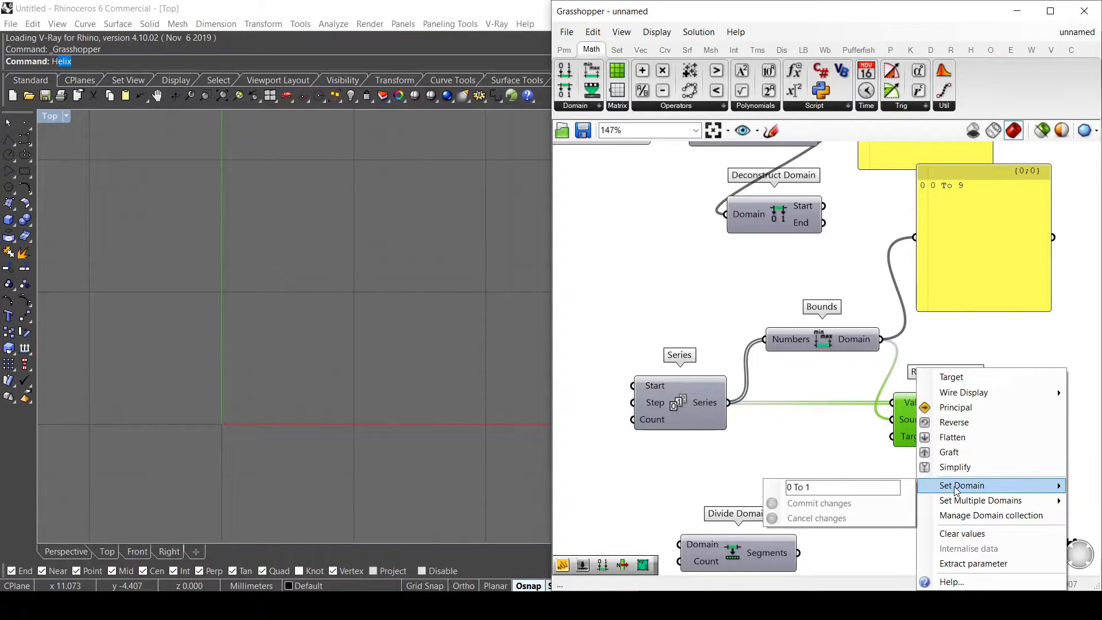
left_click(873, 491)
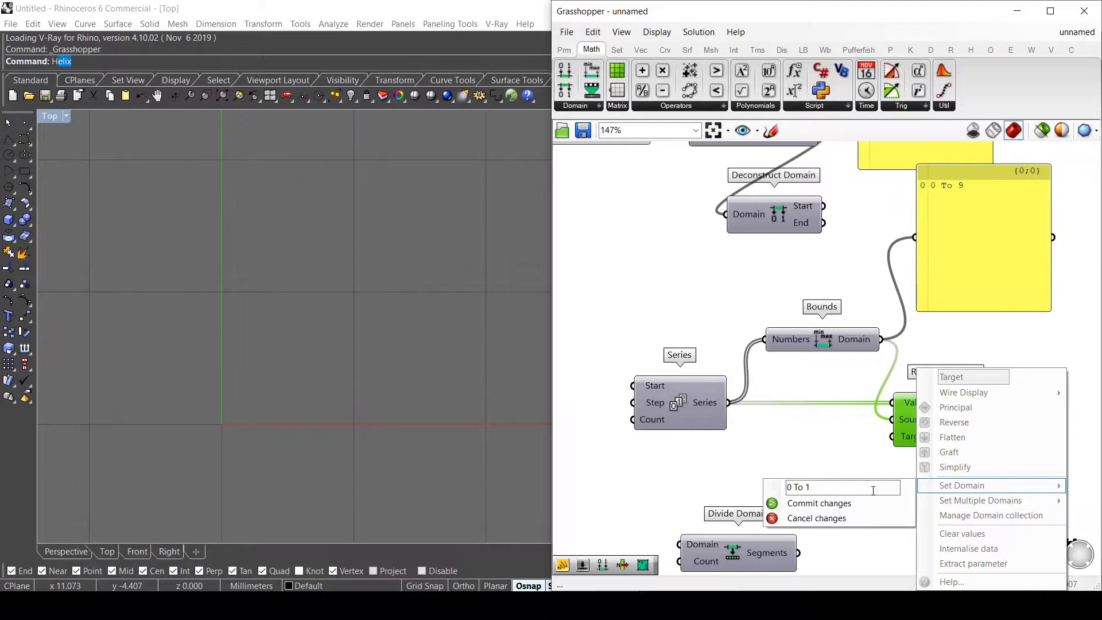
key("BackSpace")
type("5")
left_click(870, 503)
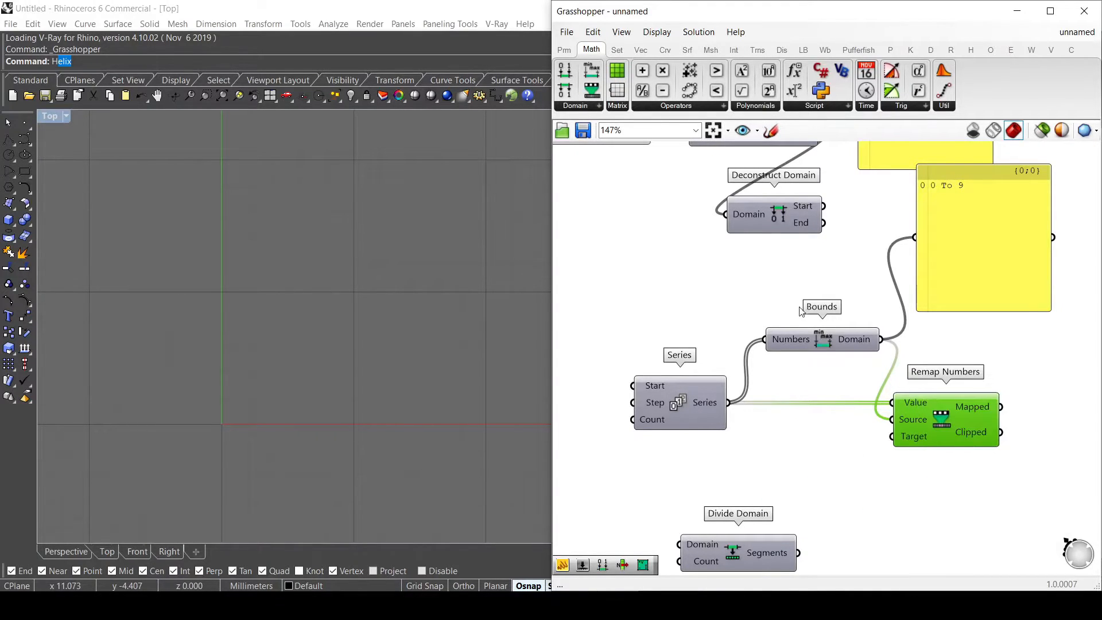
scroll(801, 314, "down", 2)
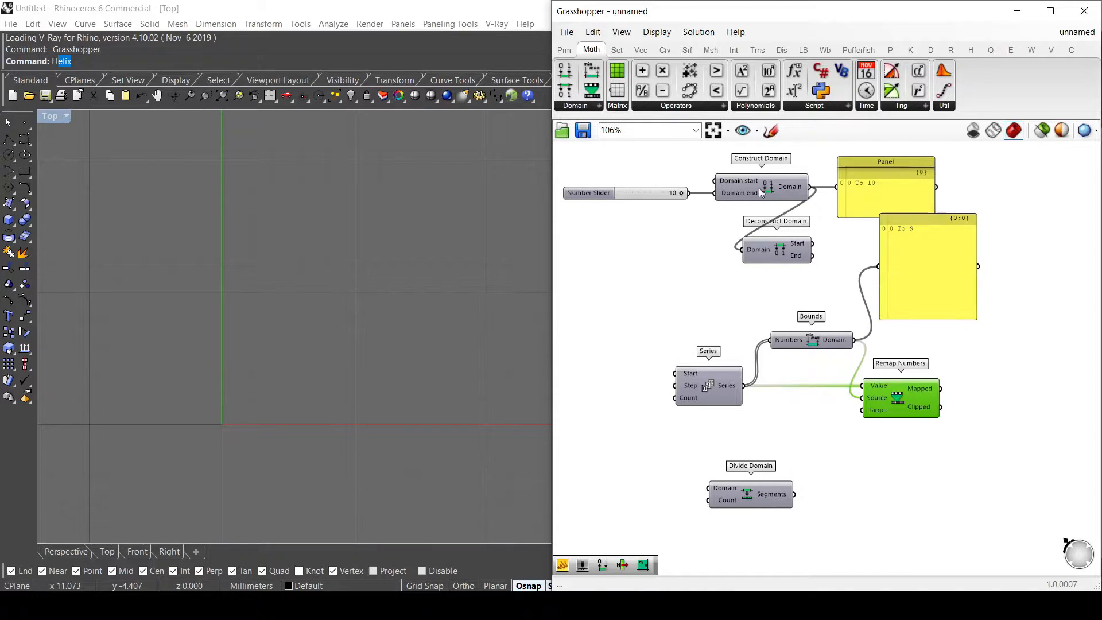
left_click_drag(810, 187, 833, 255)
scroll(907, 436, "up", 3)
right_click(865, 399)
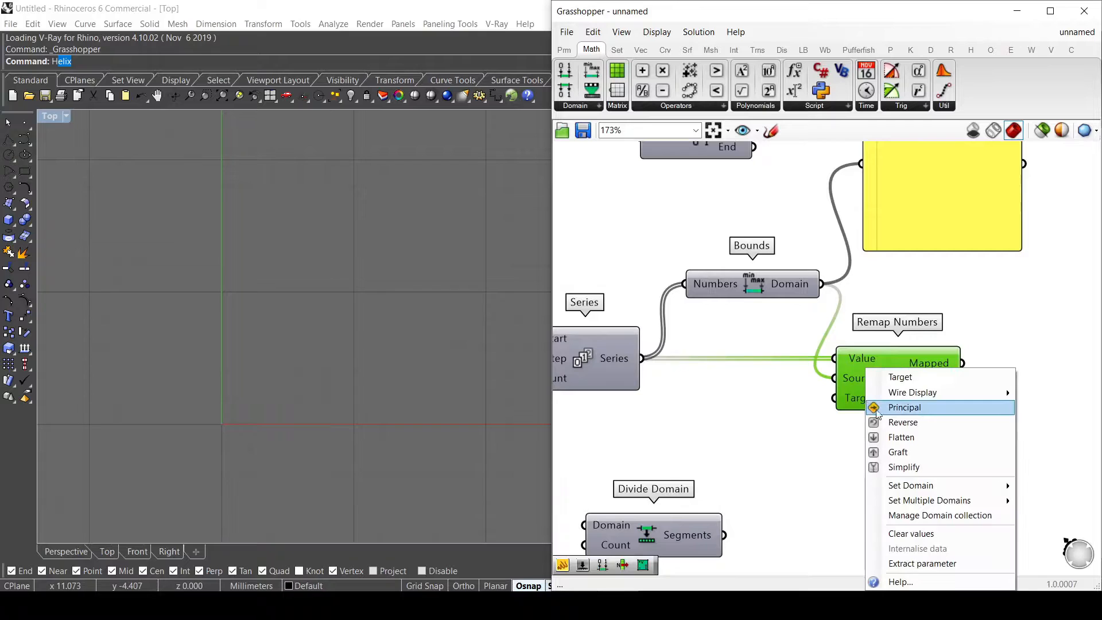
left_click(878, 443)
Step: Connect the Mapped output of Remap Numbers to the large panel, move the panel beside the component and view the end of its list
scroll(878, 442, "down", 3)
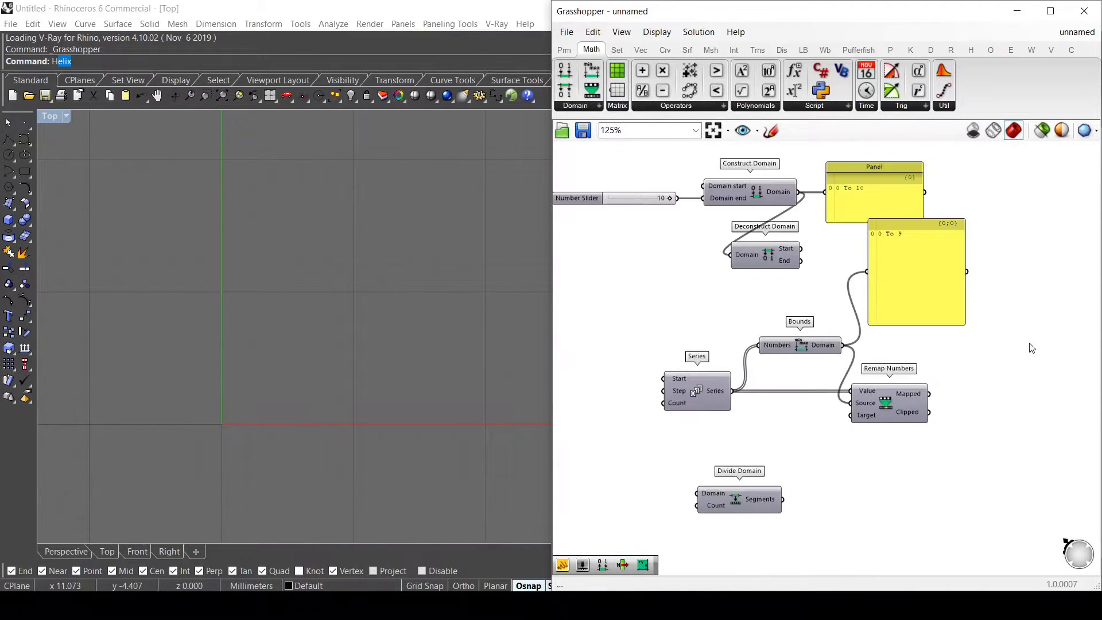
scroll(1037, 347, "up", 3)
left_click_drag(870, 424, 769, 225)
left_click_drag(833, 246, 999, 370)
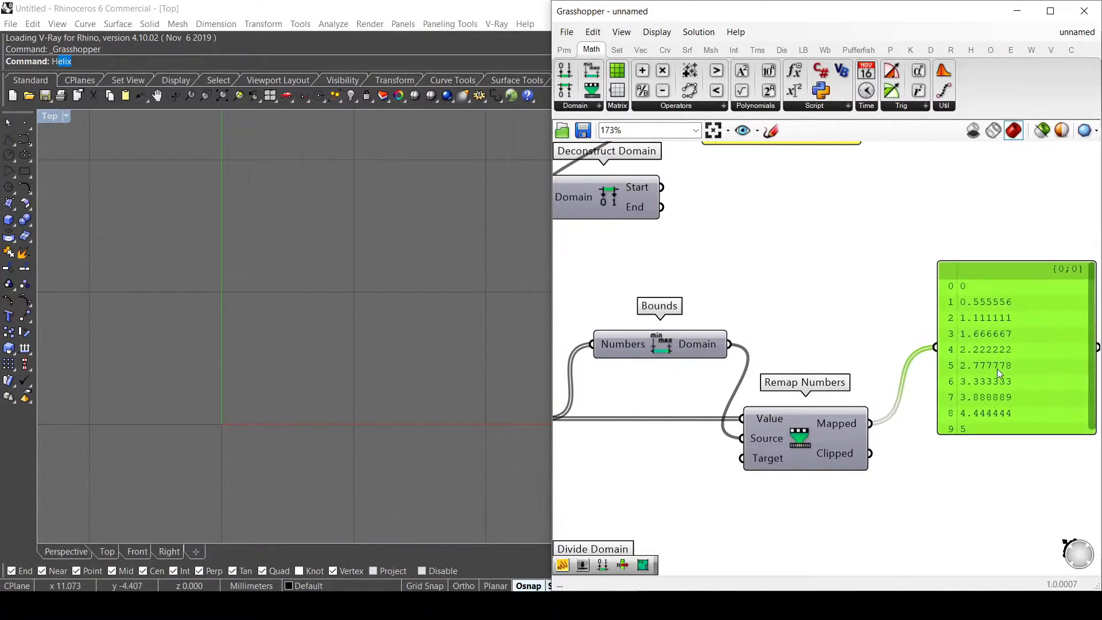
right_click_drag(1048, 419, 1011, 399)
left_click_drag(1055, 381, 1056, 385)
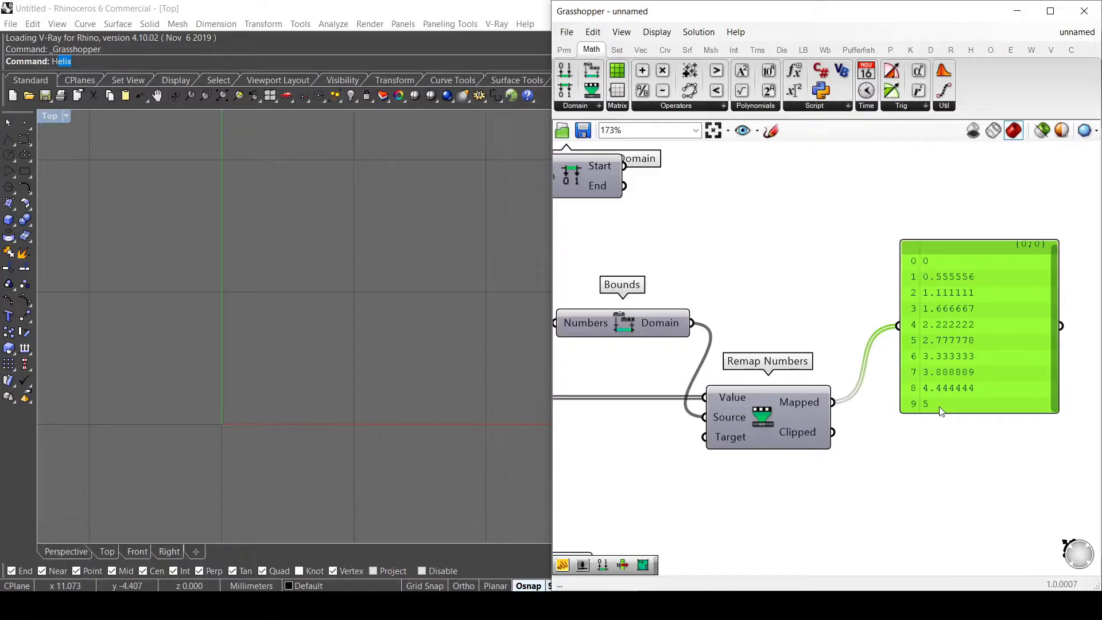
Step: Reposition the Divide Domain component beneath the wires running from Series to Remap Numbers
scroll(942, 381, "down", 2)
mouse_move(781, 425)
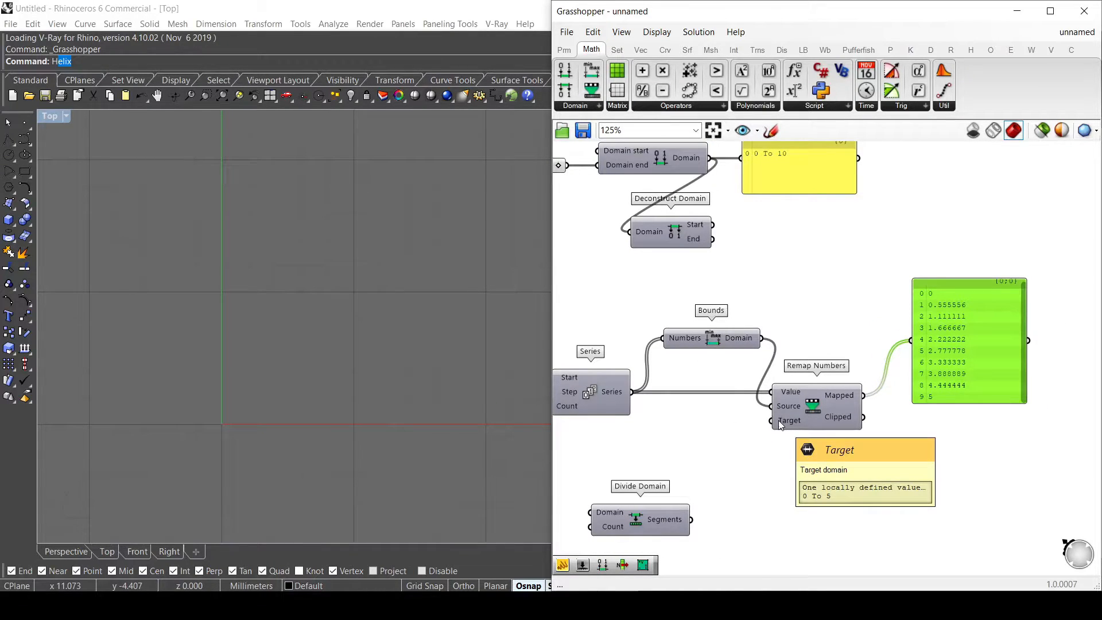
scroll(876, 336, "down", 2)
scroll(688, 455, "up", 2)
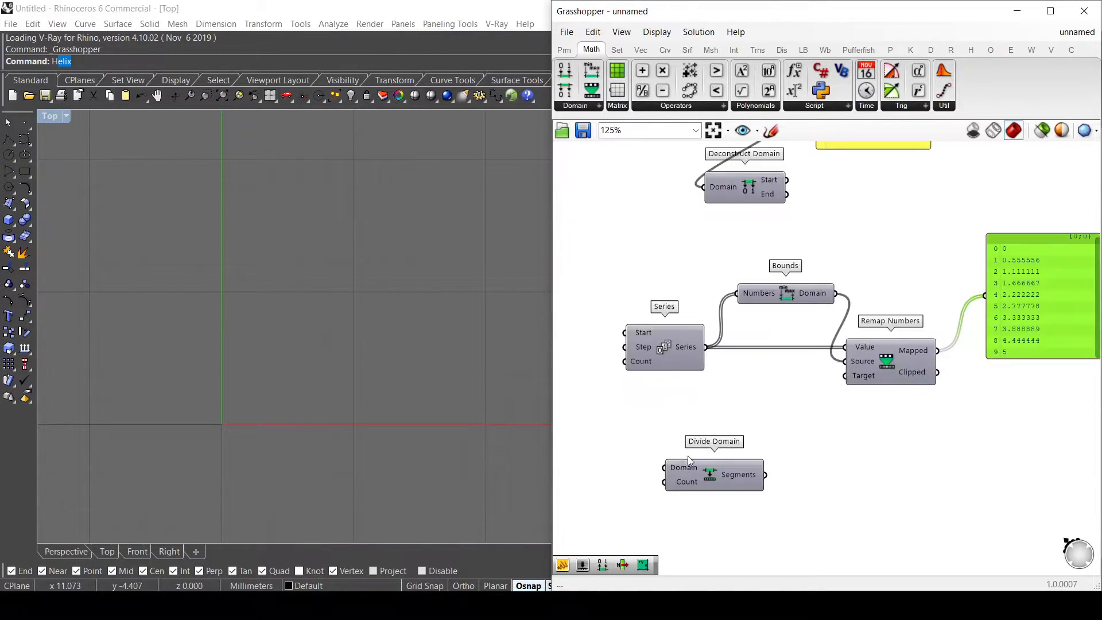
left_click_drag(701, 479, 725, 463)
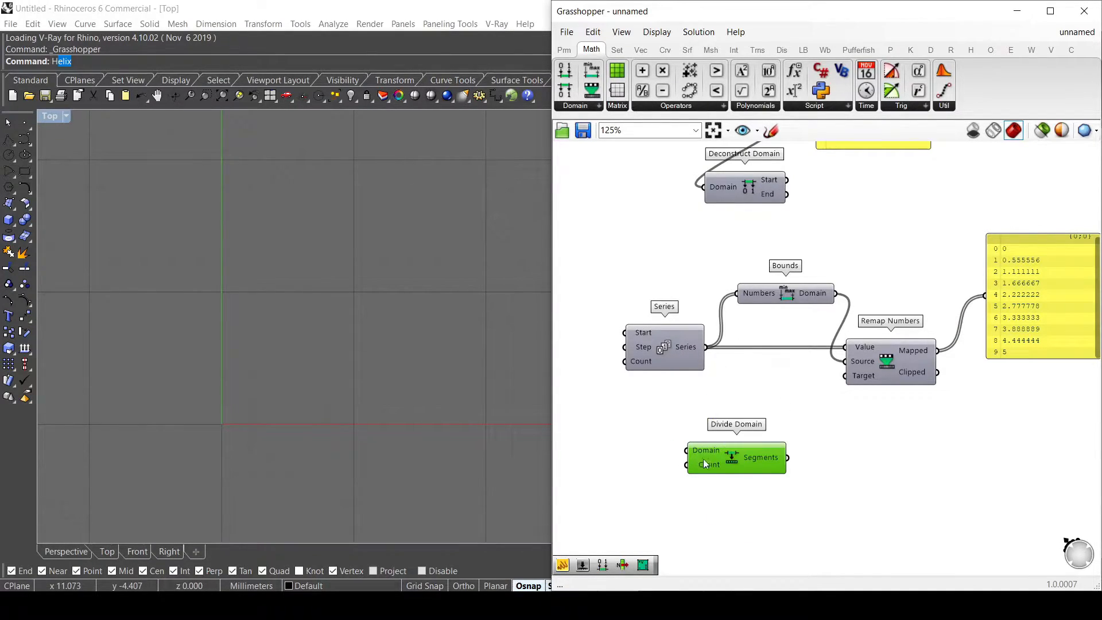
left_click_drag(723, 463, 781, 467)
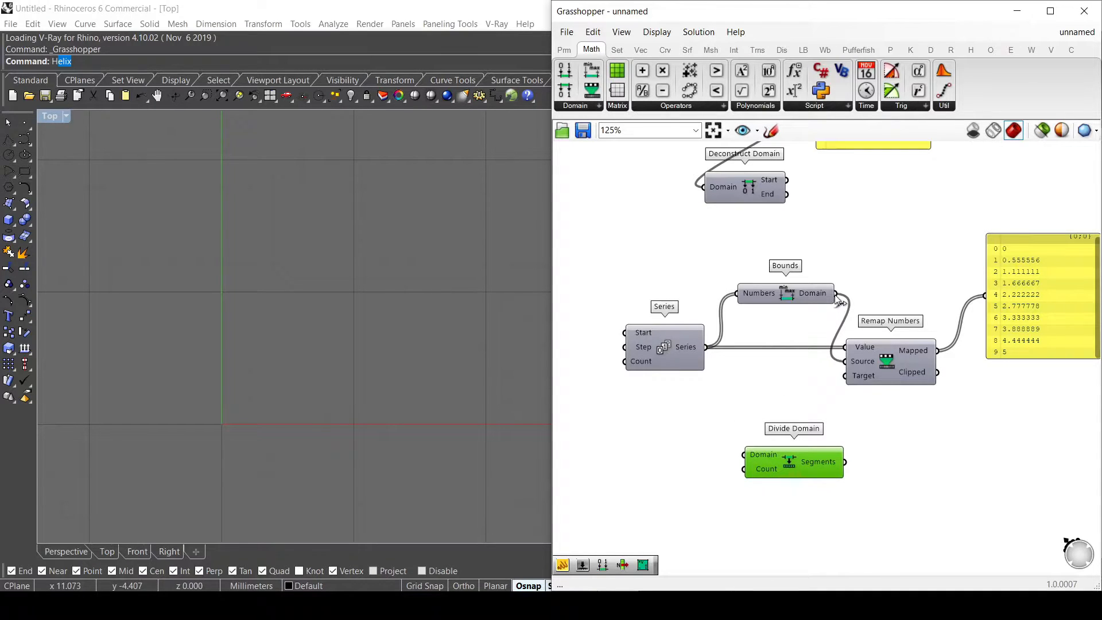
Step: Connect the Bounds domain to the large panel and to Divide Domain's Domain input, and replace the panel's source with the Segments output
left_click_drag(836, 293, 985, 295)
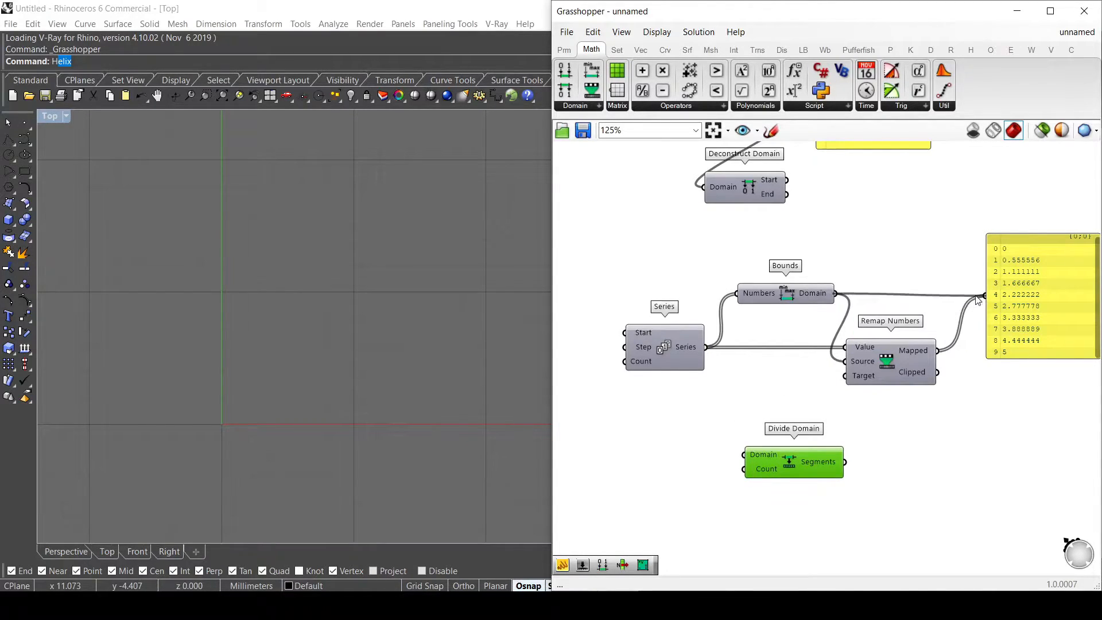
left_click(1005, 336)
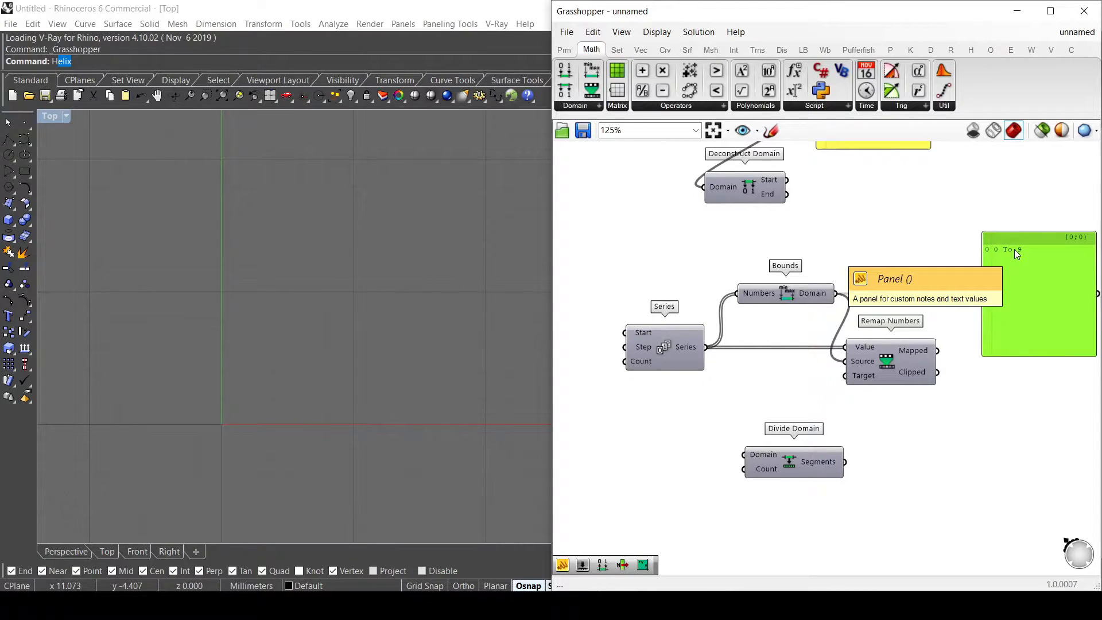
left_click_drag(836, 293, 744, 455)
mouse_move(768, 480)
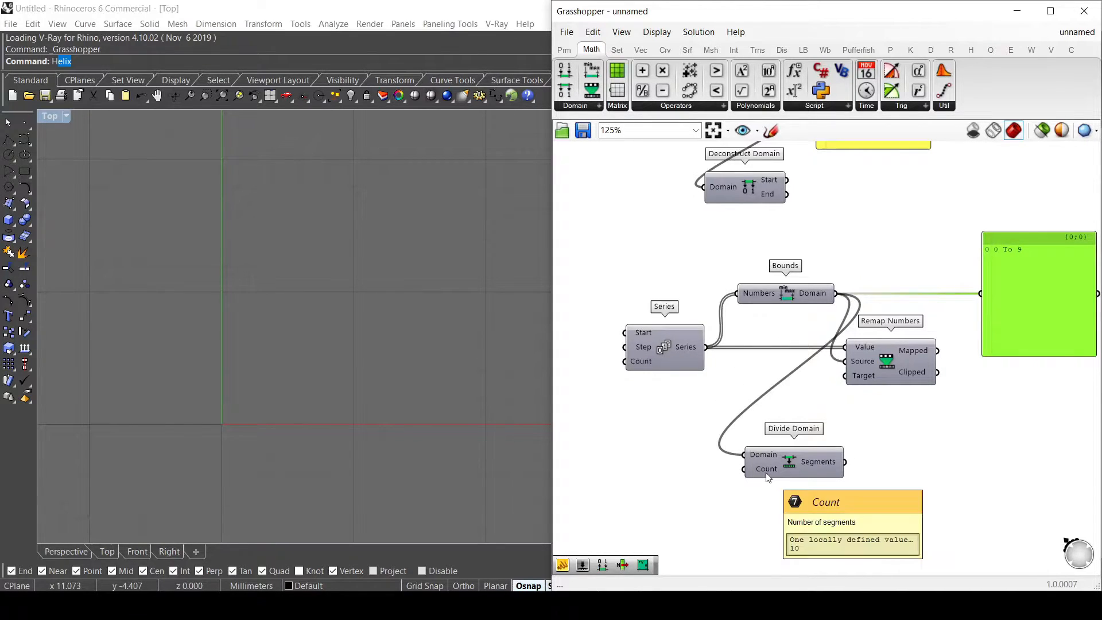
left_click_drag(845, 462, 1021, 435)
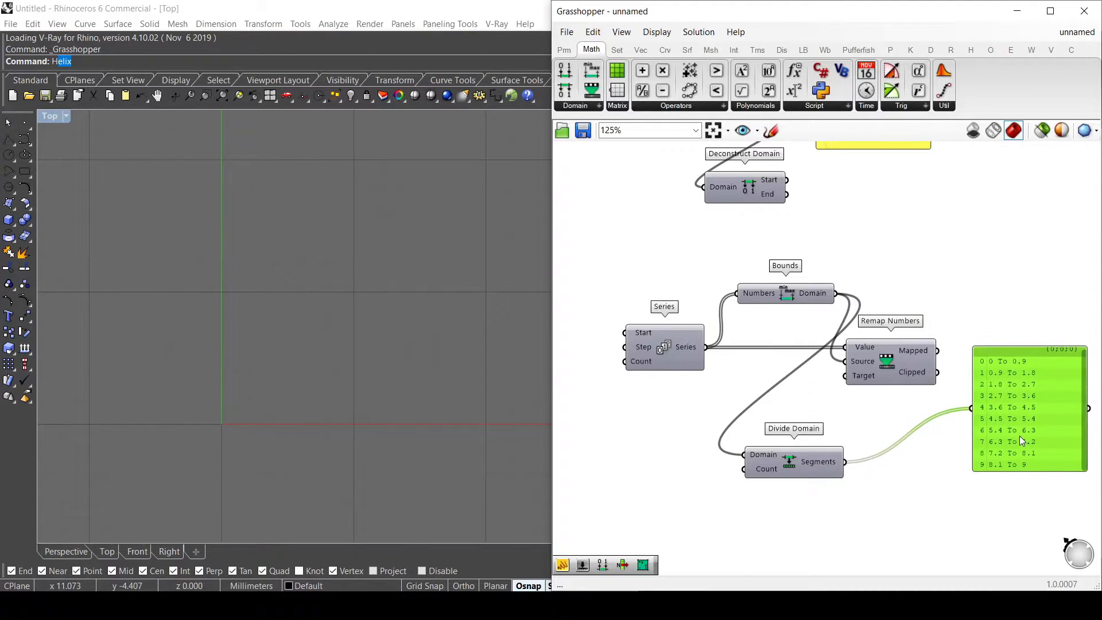
Step: Set the Count input of the Series component to 11
scroll(1021, 435, "up", 3)
scroll(1005, 384, "down", 2)
scroll(656, 348, "up", 1)
right_click(648, 354)
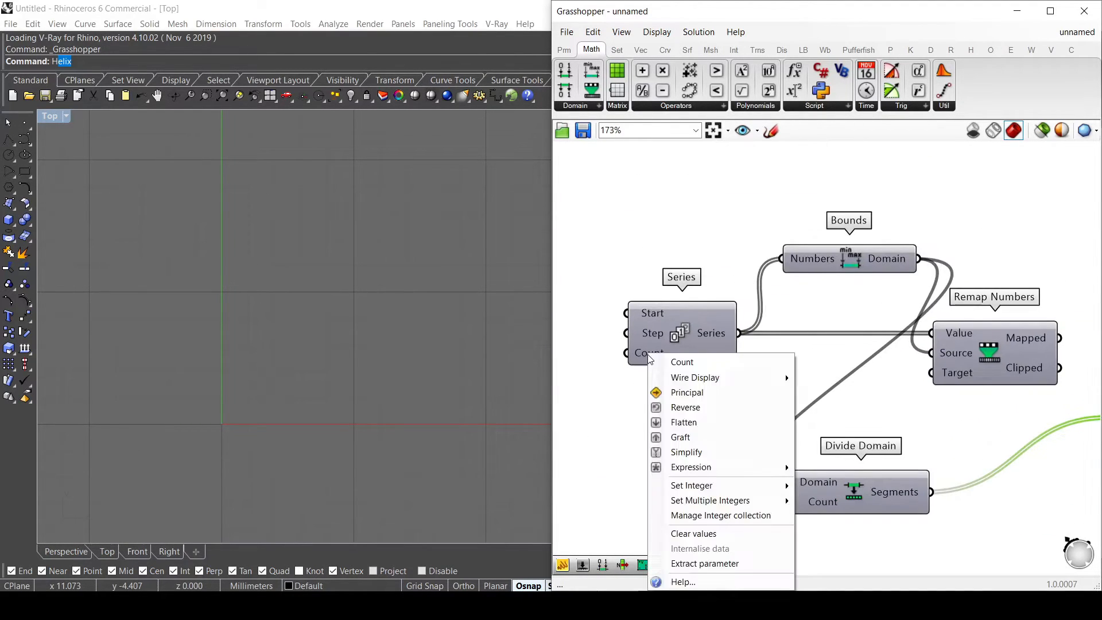
mouse_move(737, 485)
left_click(832, 487)
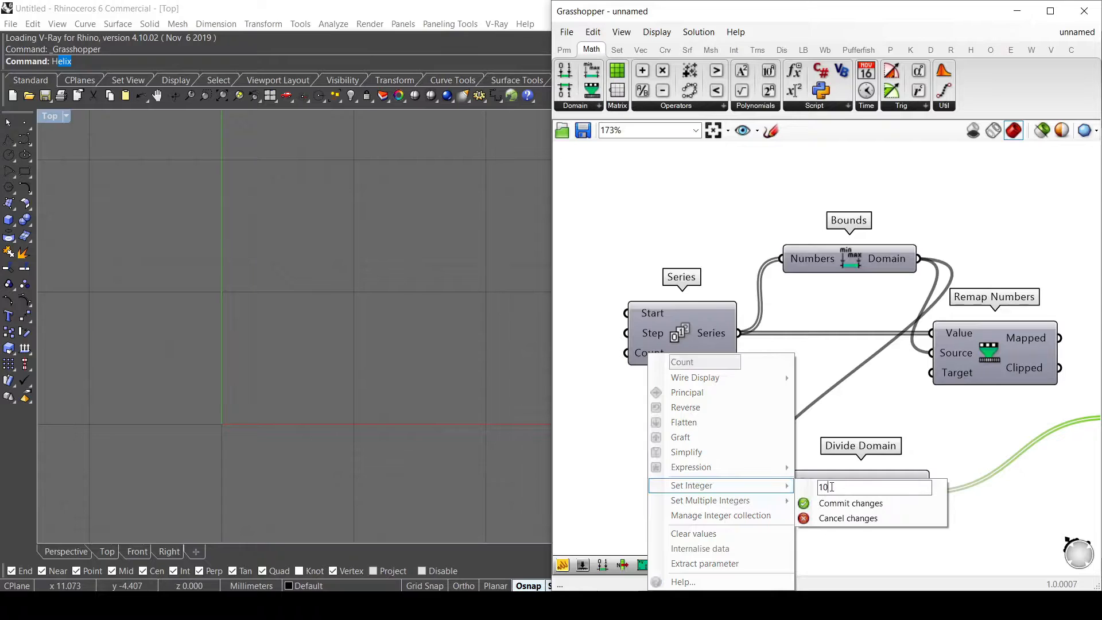
type("11")
key("Return")
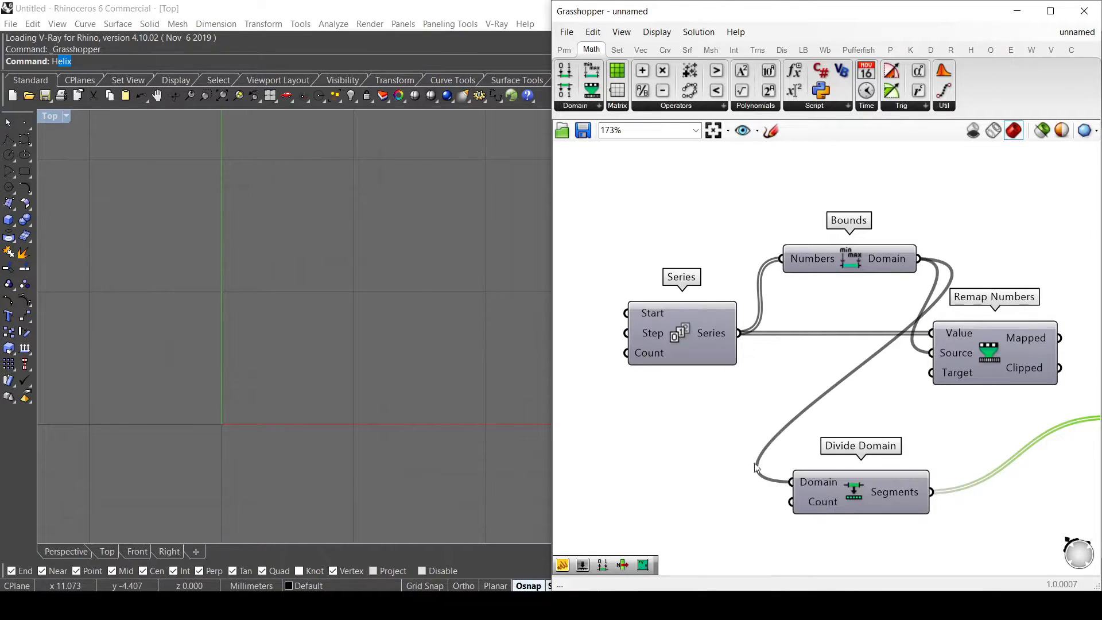
scroll(1007, 444, "down", 4)
scroll(1004, 449, "up", 3)
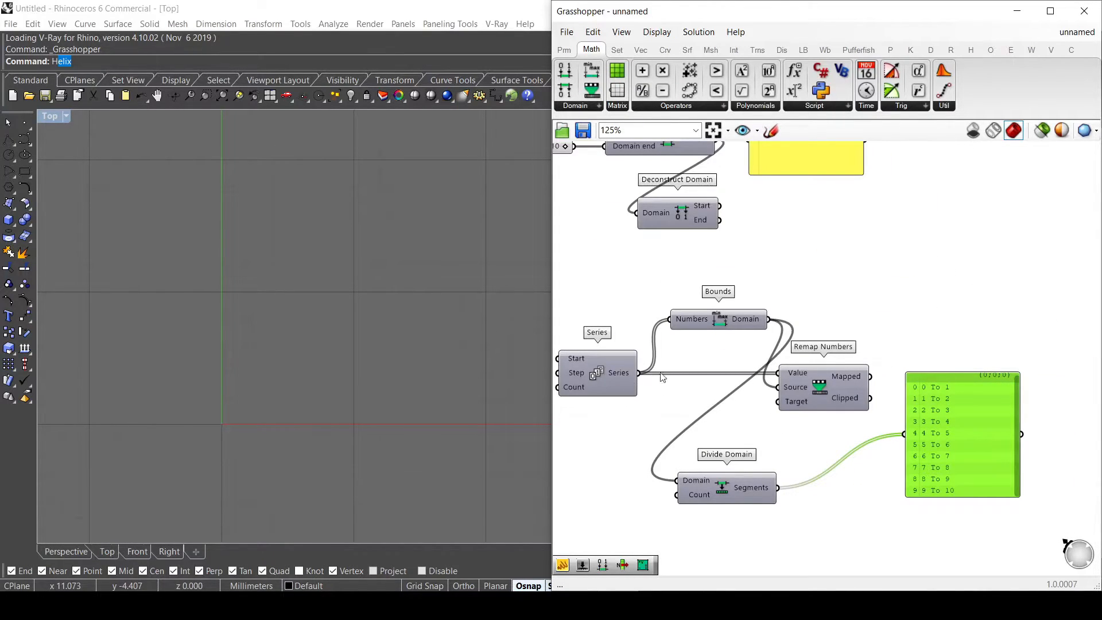
mouse_move(748, 324)
scroll(843, 502, "down", 3)
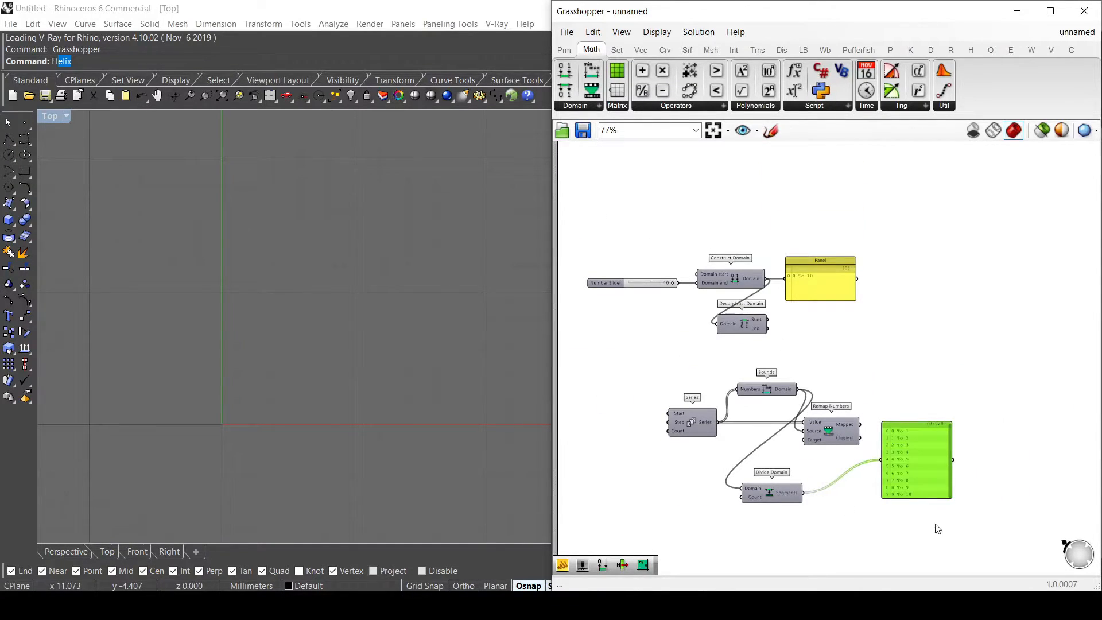
Step: Add both Construct Domain² components, the four-number version and the Domain U and Domain V version, to the canvas
left_click(598, 106)
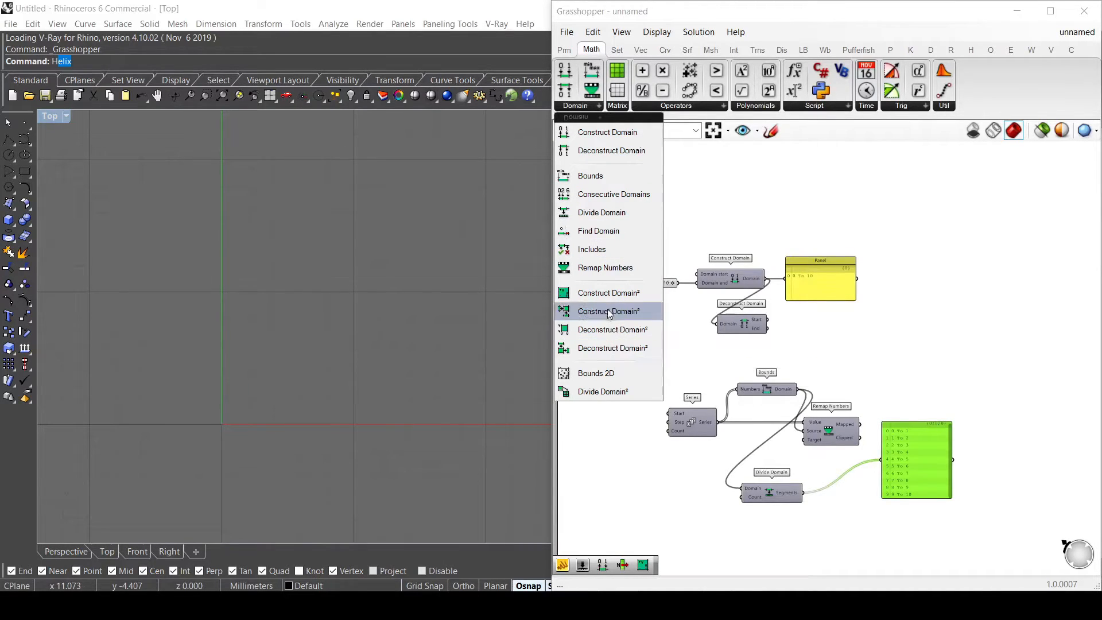
left_click_drag(609, 293, 912, 283)
left_click(580, 108)
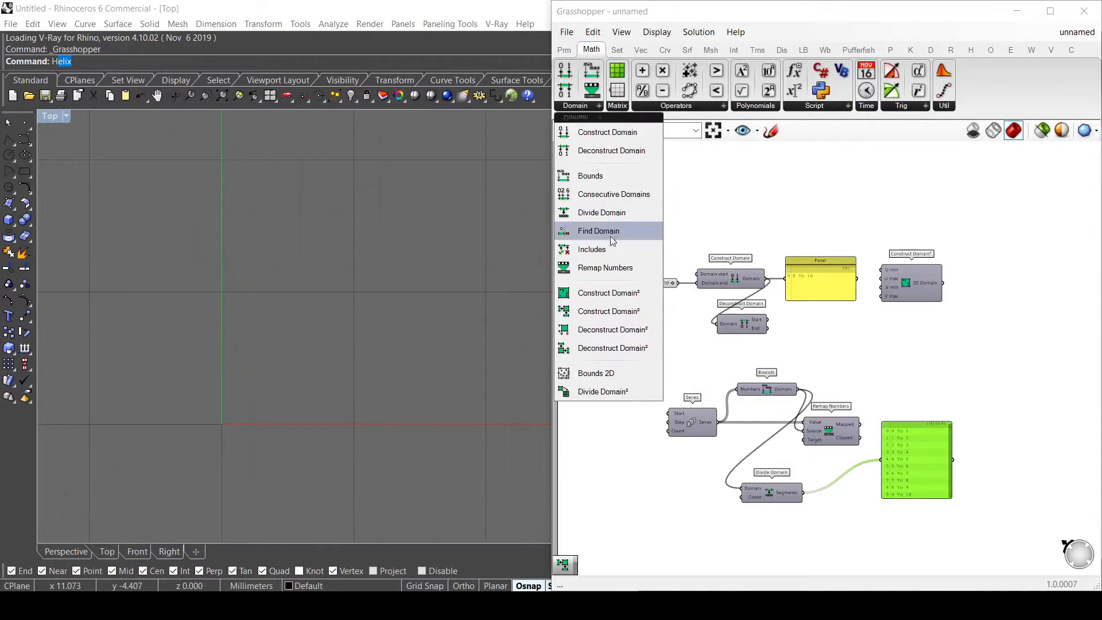
left_click_drag(617, 315, 970, 343)
Step: Delete the series, bounds, remap and divide group with its panel, and arrange the two Construct Domain² components one above the other
left_click_drag(956, 549, 661, 363)
key("Delete")
scroll(919, 273, "up", 2)
left_click_drag(920, 277, 983, 280)
scroll(983, 280, "up", 1)
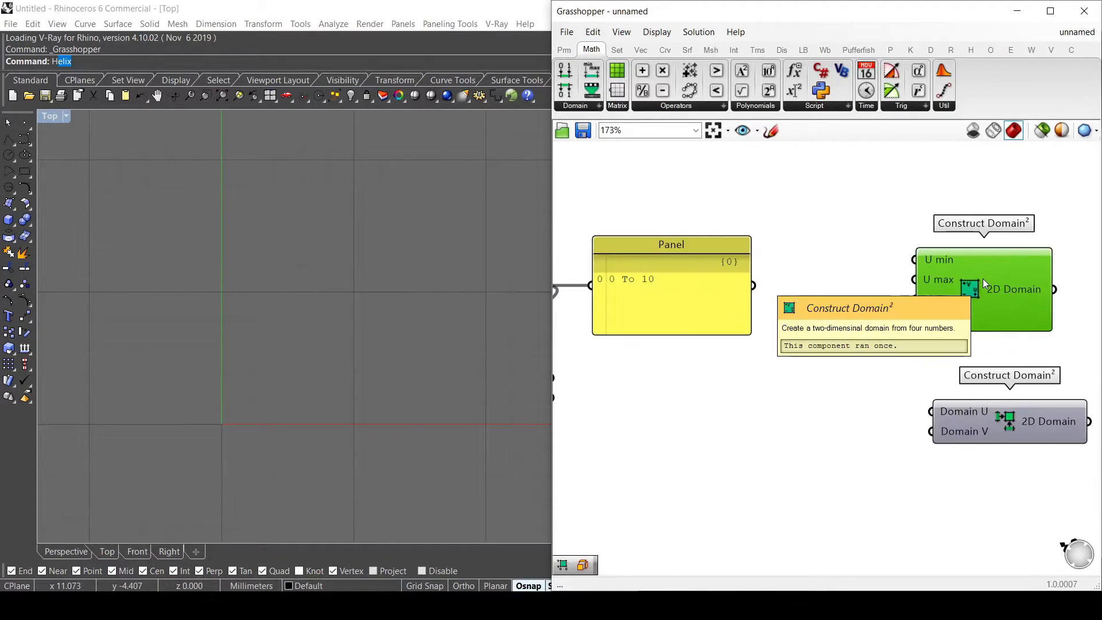
scroll(983, 278, "up", 1)
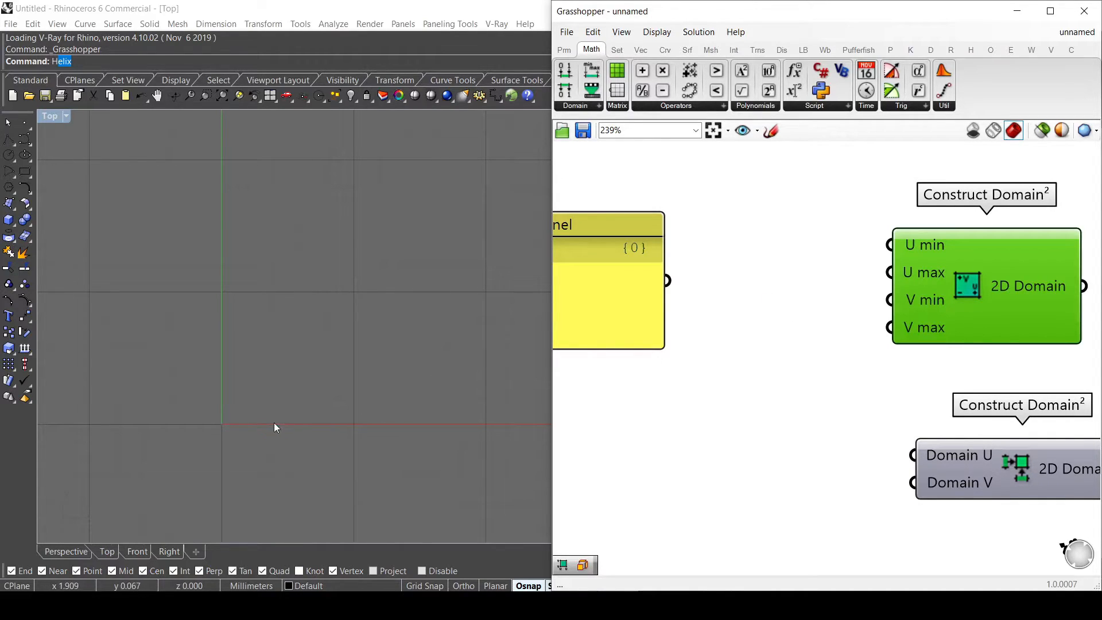
scroll(798, 265, "down", 1)
left_click_drag(936, 411, 927, 414)
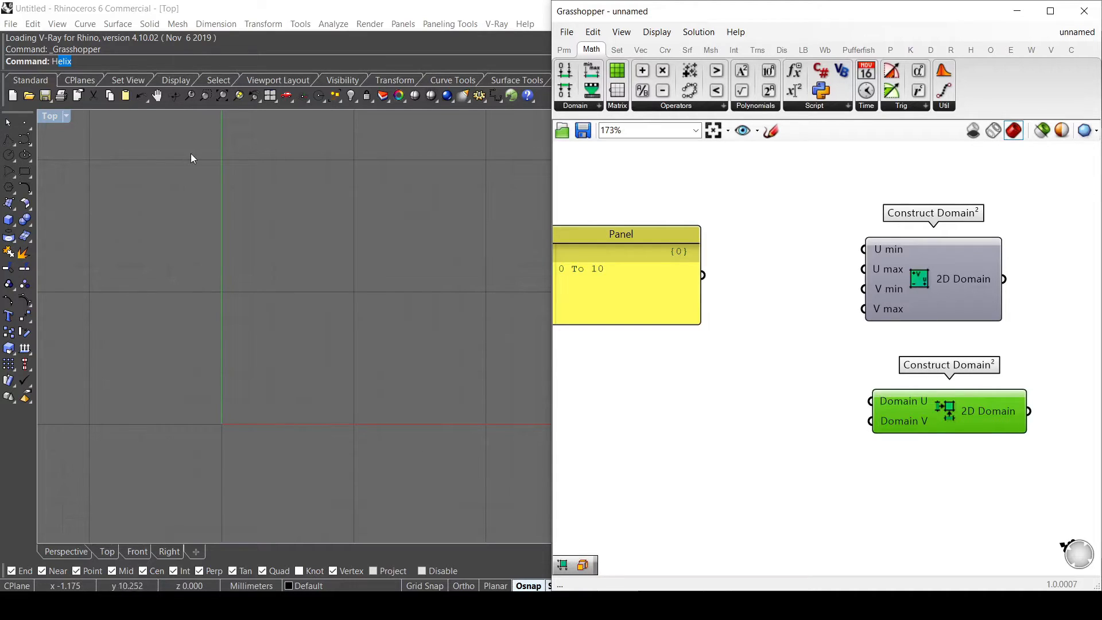
Step: Add a Rectangle component and position it beside the panel, shifting the two Construct Domain² components aside to make room
double_click(737, 193)
type("rect")
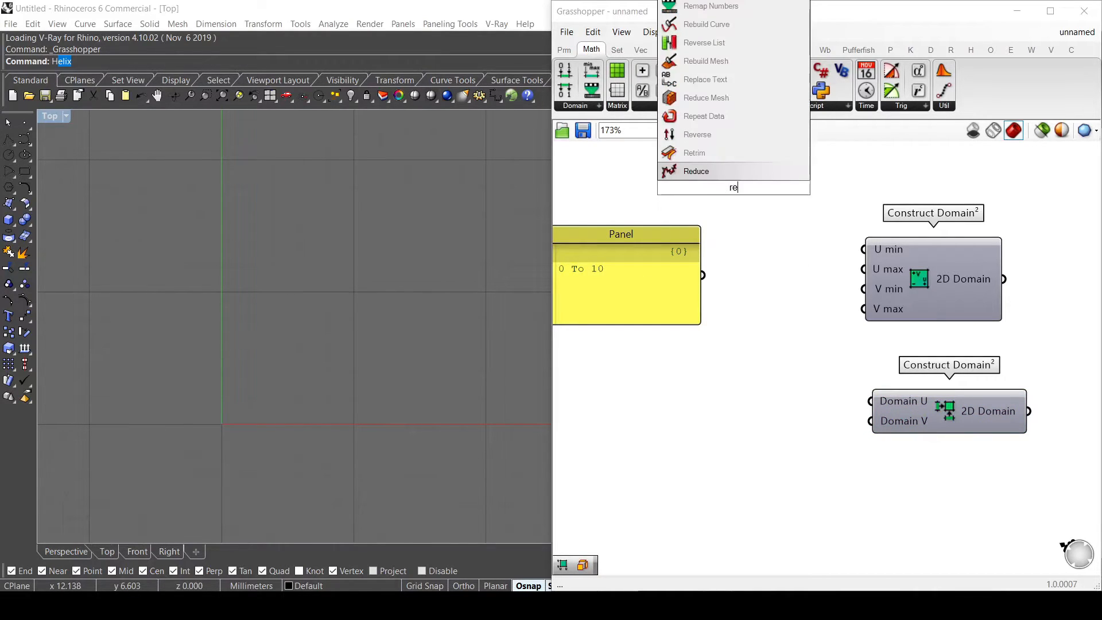
left_click(725, 167)
scroll(794, 268, "down", 2)
left_click_drag(966, 444, 894, 259)
left_click_drag(898, 263, 1091, 296)
left_click_drag(752, 215, 880, 231)
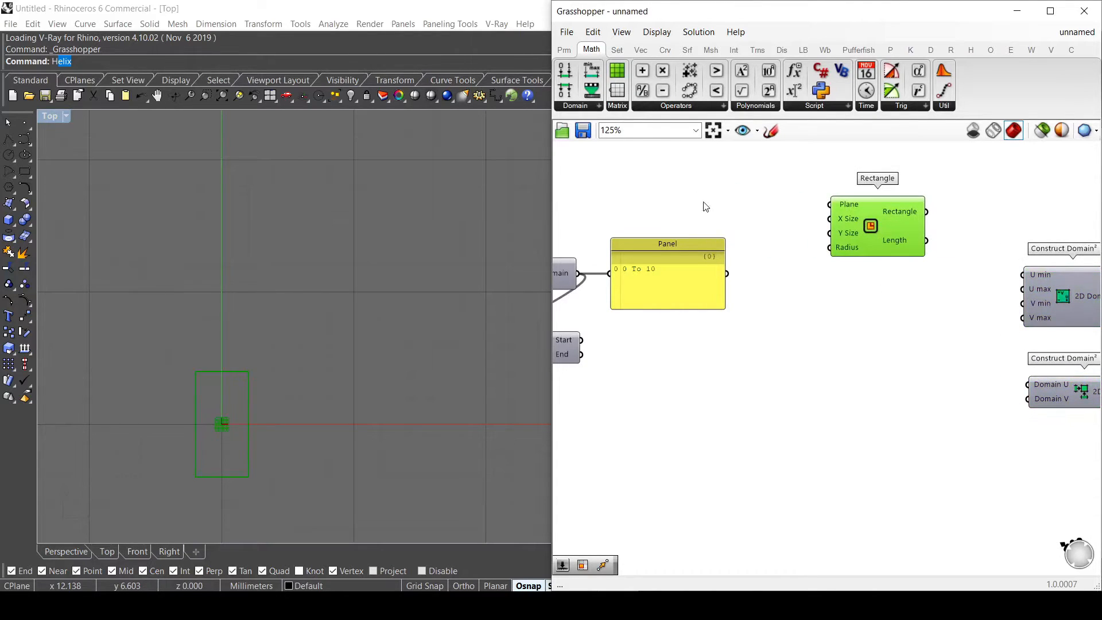
Step: Create a number slider with value 10 and wire it to the Rectangle's X Size and Y Size inputs
double_click(699, 199)
type("10")
key("Return")
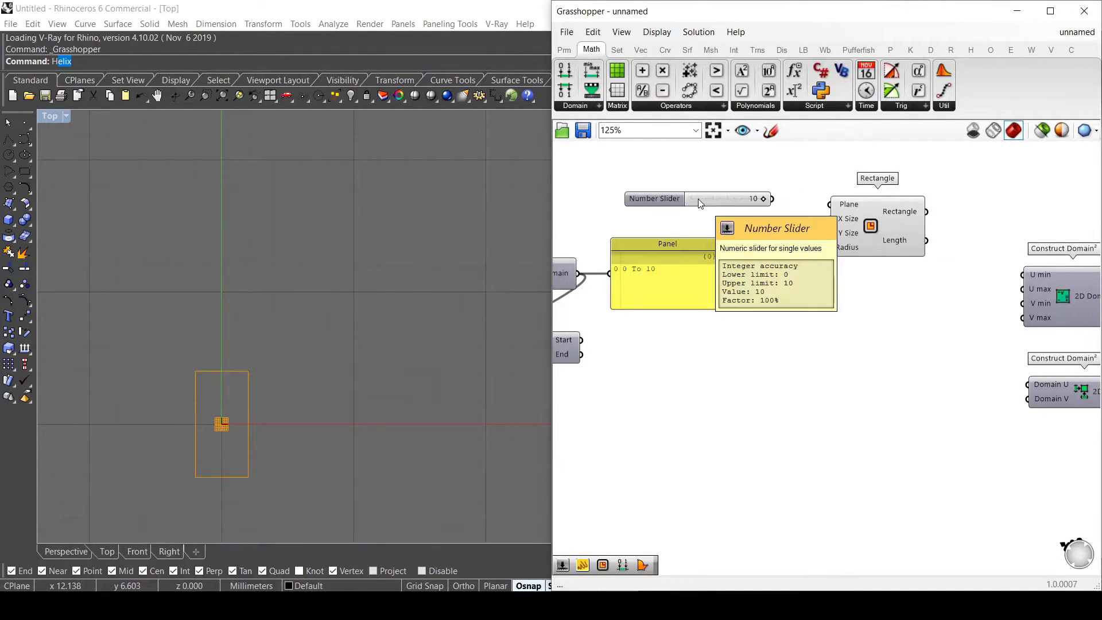
left_click_drag(772, 199, 830, 233)
left_click(740, 204)
Step: Add a Boundary Surfaces component and connect the Rectangle output to its Edges input
scroll(788, 249, "down", 3)
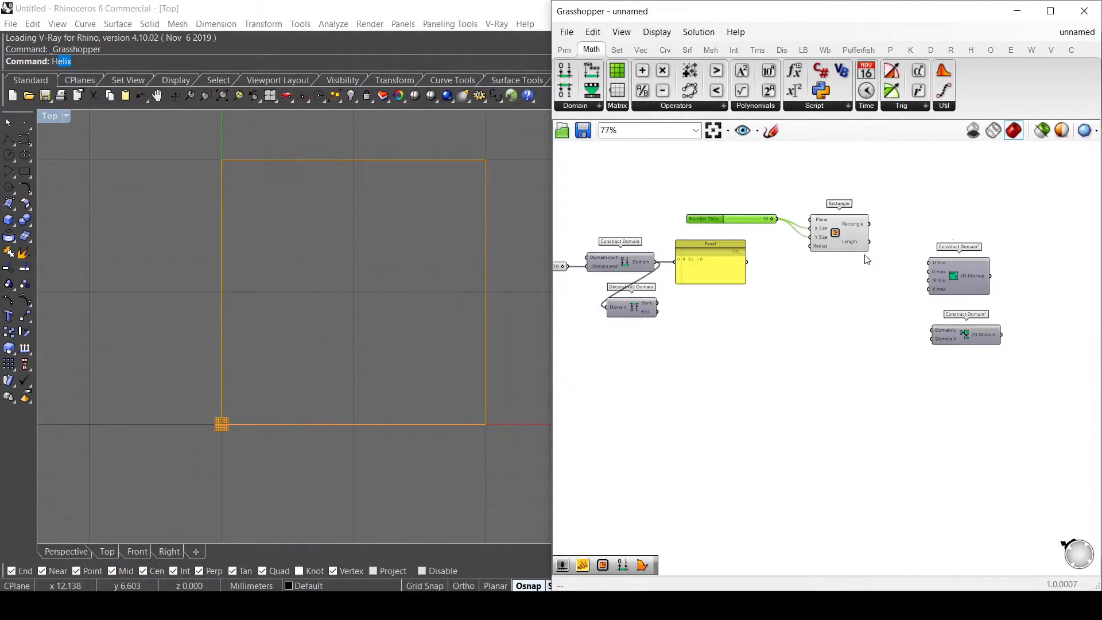
scroll(953, 221, "up", 4)
double_click(872, 223)
type("boundary")
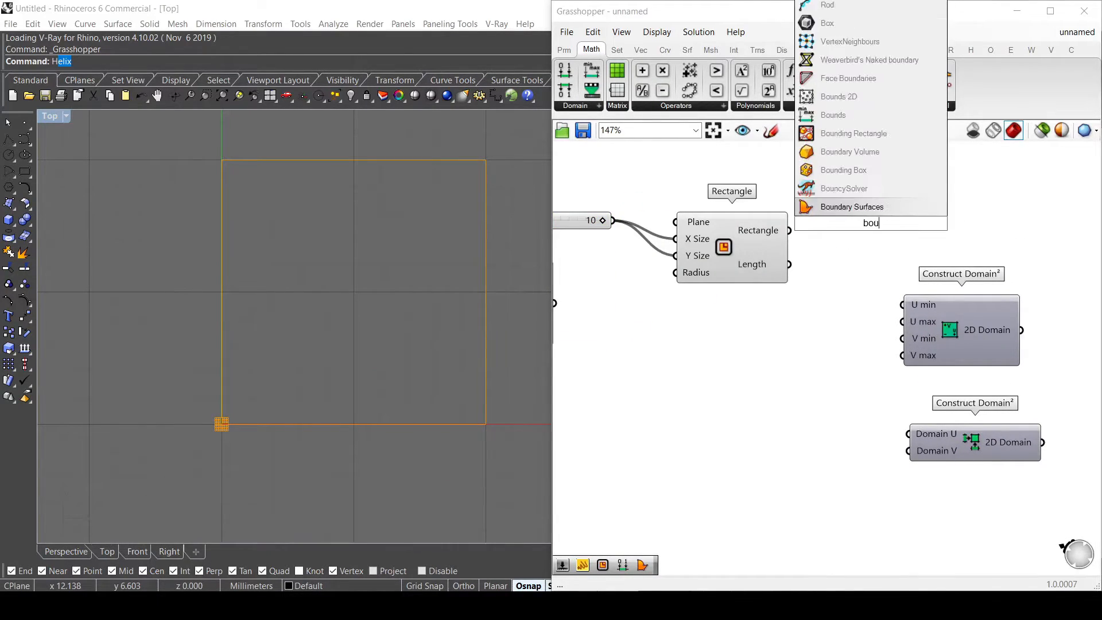
key("Return")
left_click_drag(790, 230, 823, 231)
left_click(824, 304)
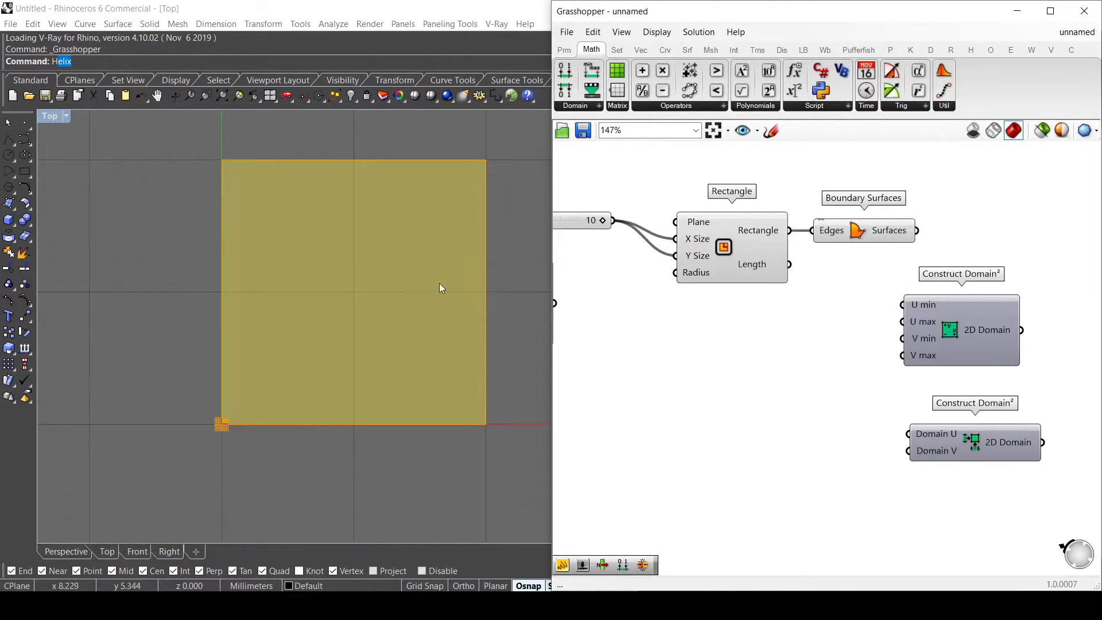
Step: Move the two Construct Domain² components together beneath Boundary Surfaces and adjust the four-number one's position
scroll(442, 289, "down", 3)
scroll(976, 284, "up", 1)
left_click_drag(978, 513, 827, 347)
left_click_drag(820, 347, 731, 379)
left_click(914, 375)
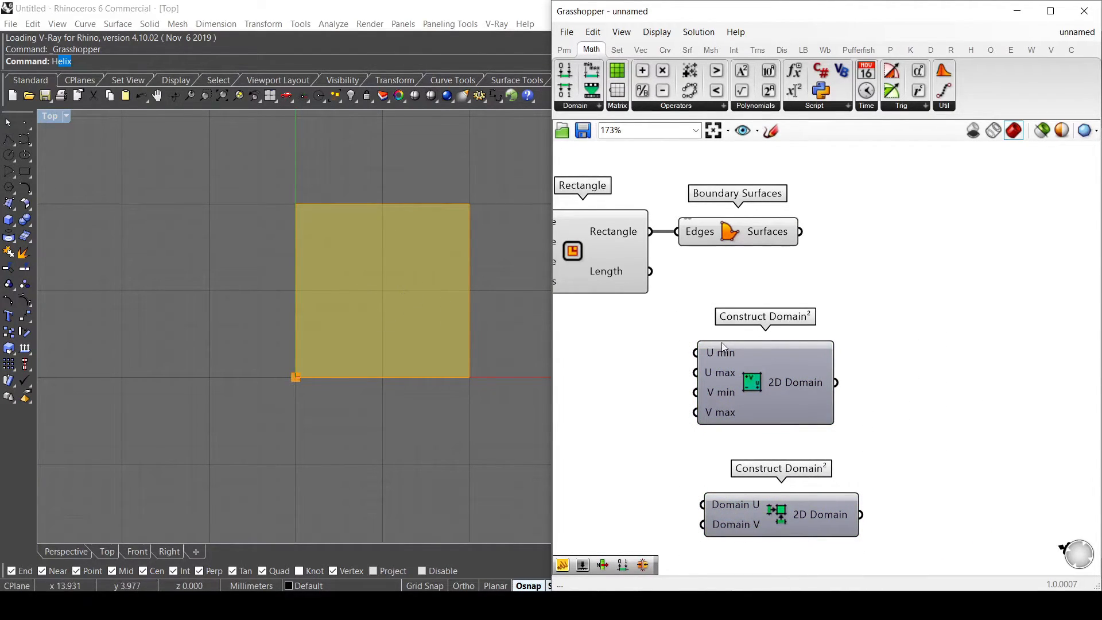
mouse_move(751, 387)
left_mouse_down()
mouse_move(754, 373)
mouse_move(771, 385)
left_mouse_up()
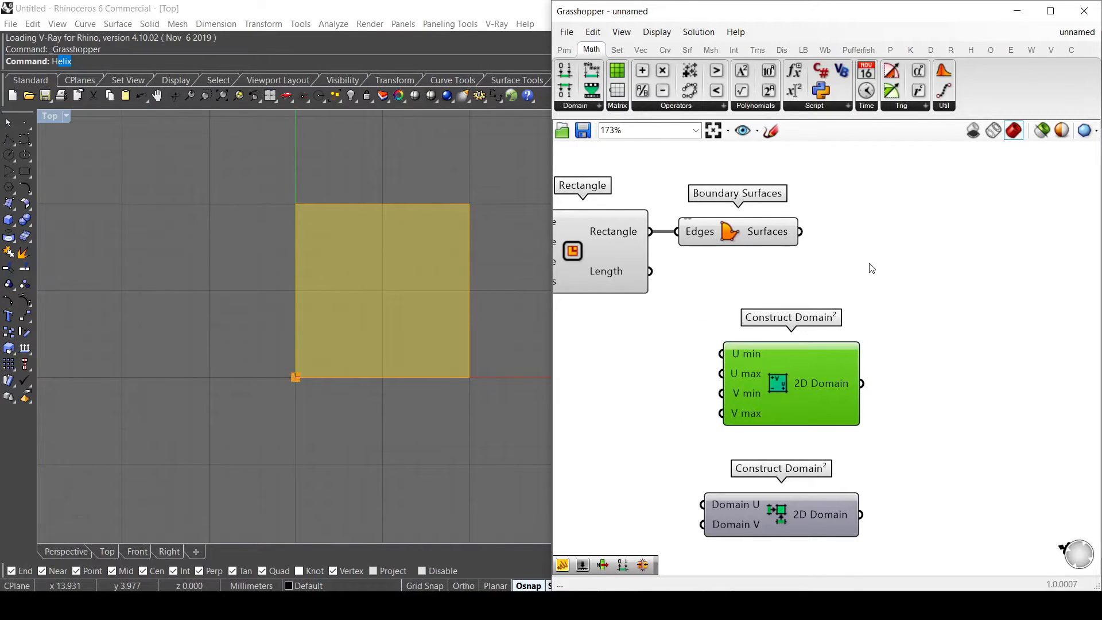
Step: Add an Isotrim component, connect the Boundary Surfaces output to its Surface input, and space out Isotrim and the four-number Construct Domain²
double_click(904, 233)
type("isot")
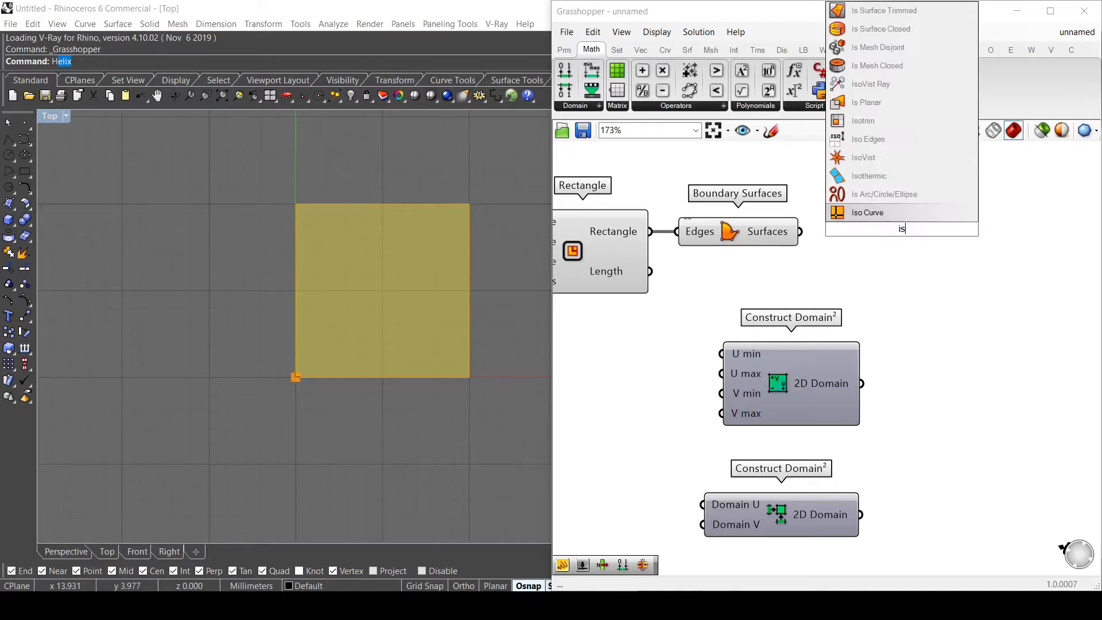
left_click(861, 194)
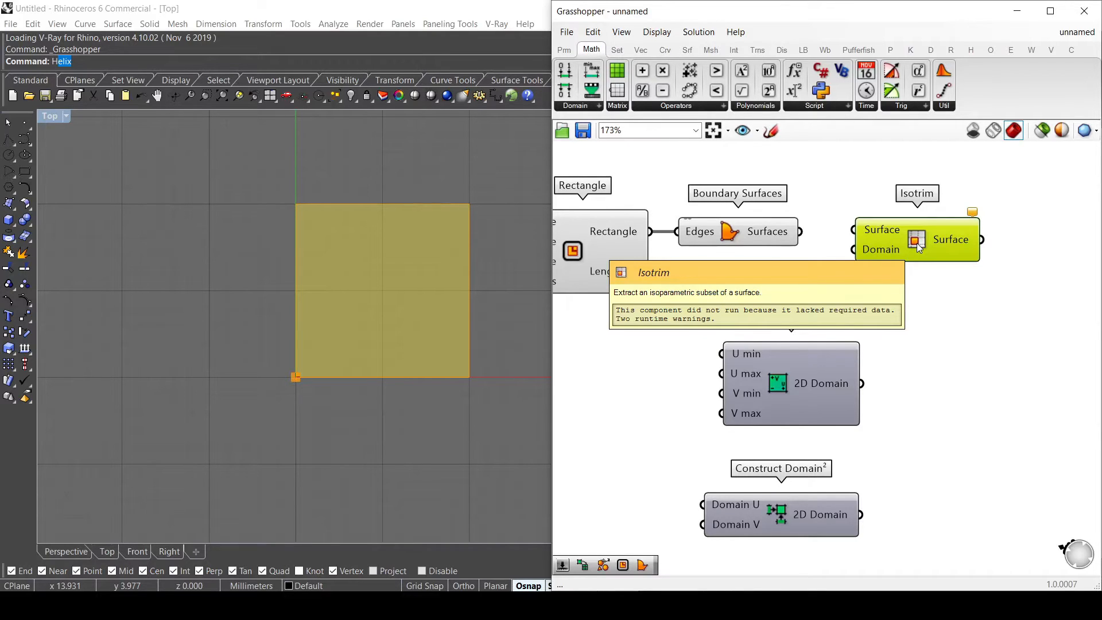
left_click_drag(800, 231, 984, 240)
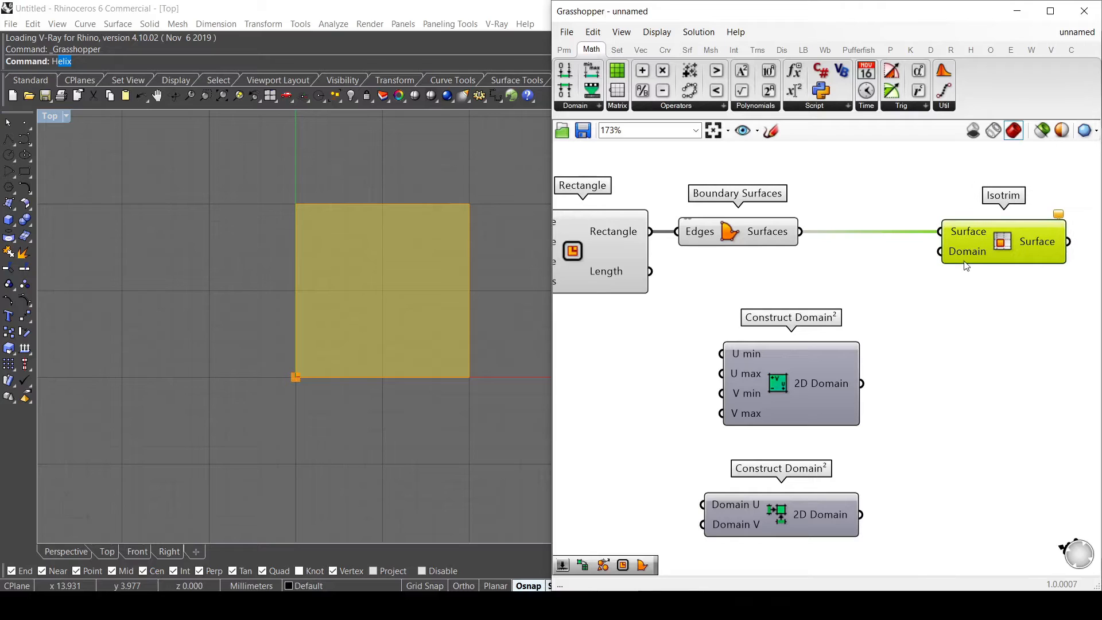
left_click_drag(823, 365, 846, 371)
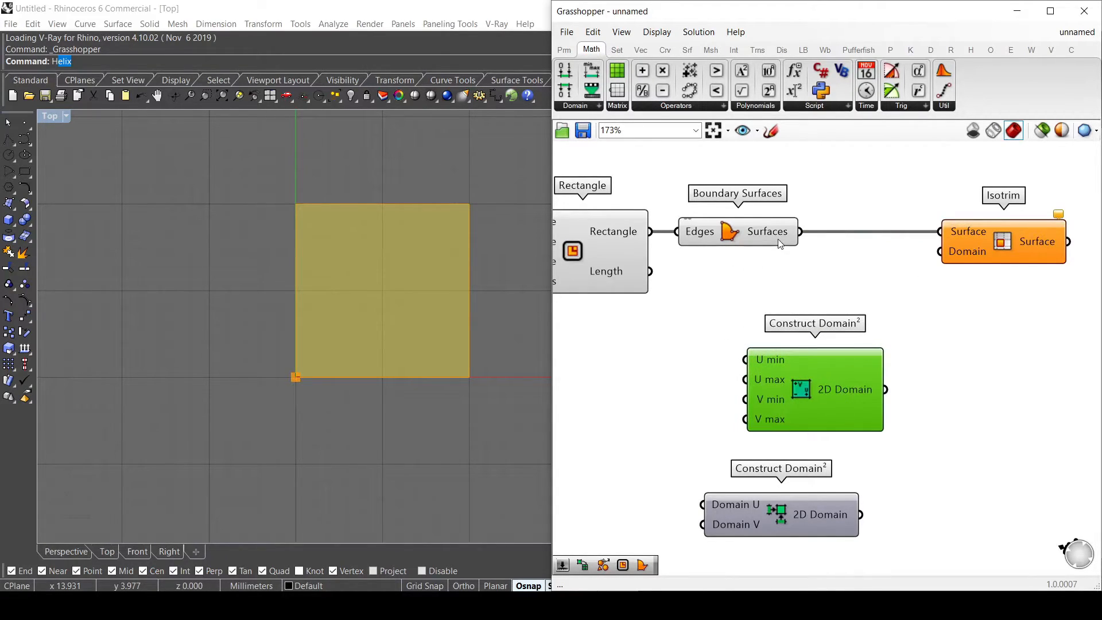
Step: Highlight the Rectangle component and examine the square surface and its origin corner in the Top viewport
scroll(781, 245, "down", 3)
scroll(663, 261, "up", 2)
left_click(722, 262)
mouse_move(722, 262)
left_mouse_down()
mouse_move(718, 237)
mouse_move(718, 247)
left_mouse_up()
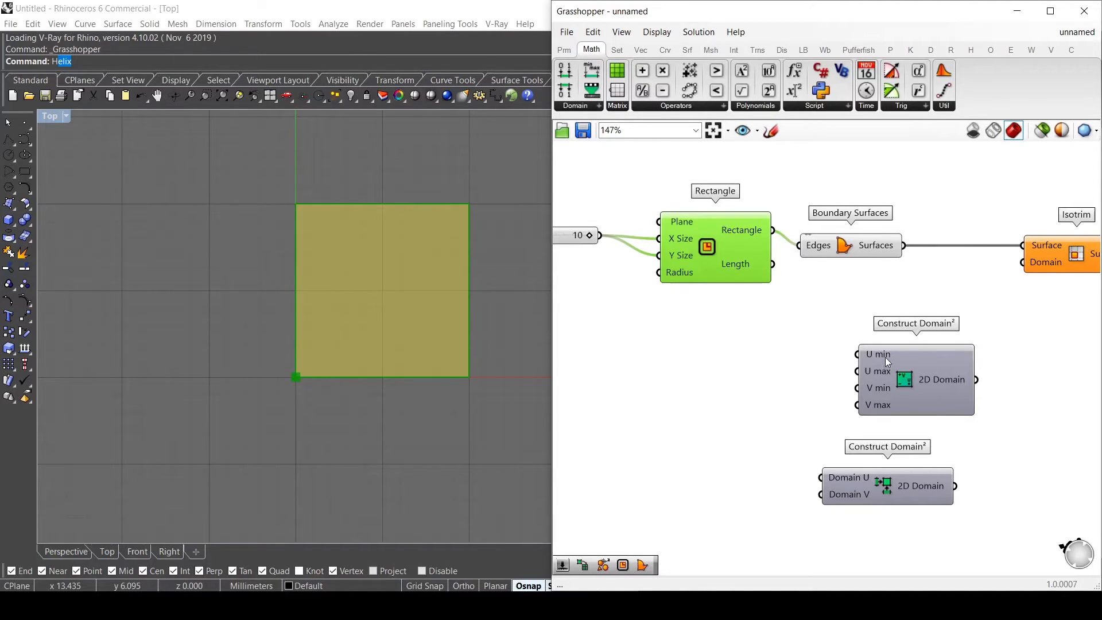
scroll(354, 395, "up", 4)
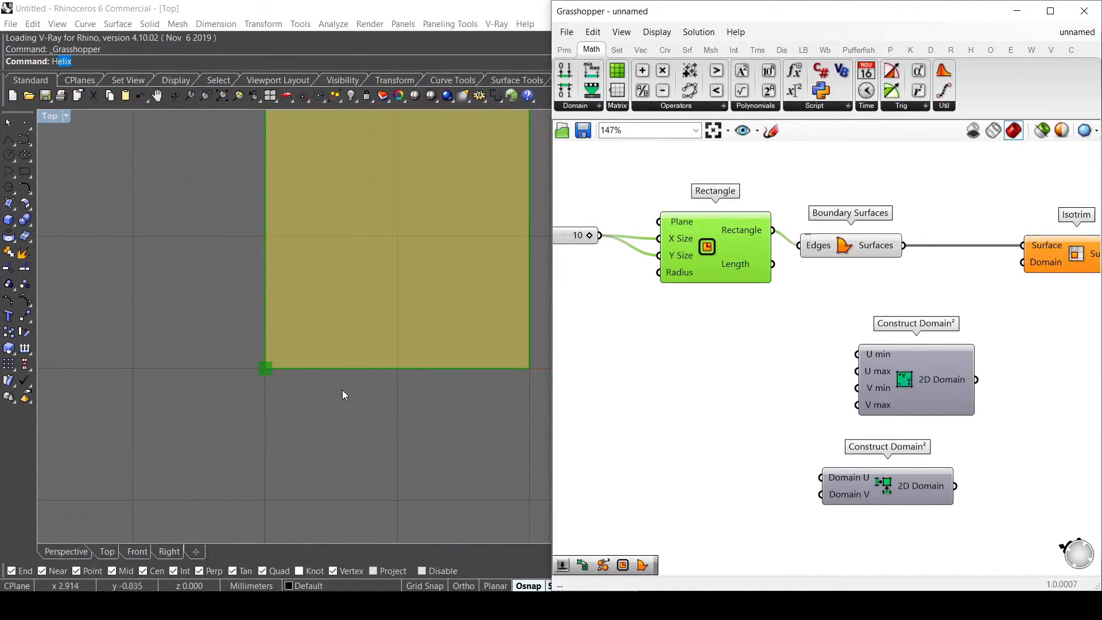
scroll(344, 390, "down", 4)
scroll(408, 304, "up", 4)
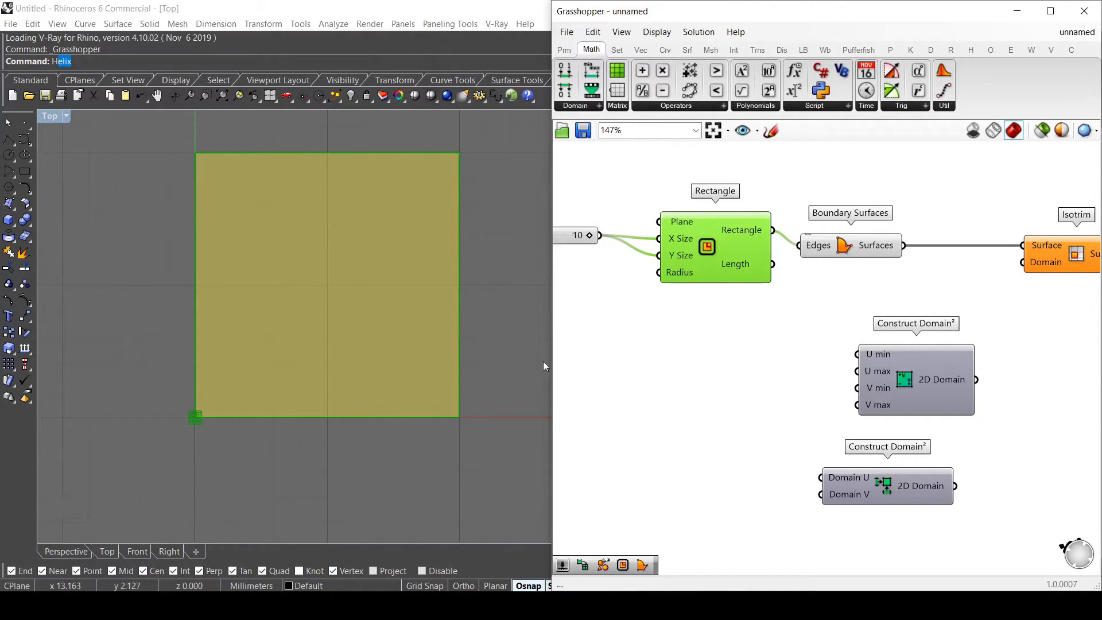
Step: Add two number sliders set to 3 and 7 and connect the 3 slider to U min of the four-number Construct Domain²
double_click(689, 358)
type("3")
key("Return")
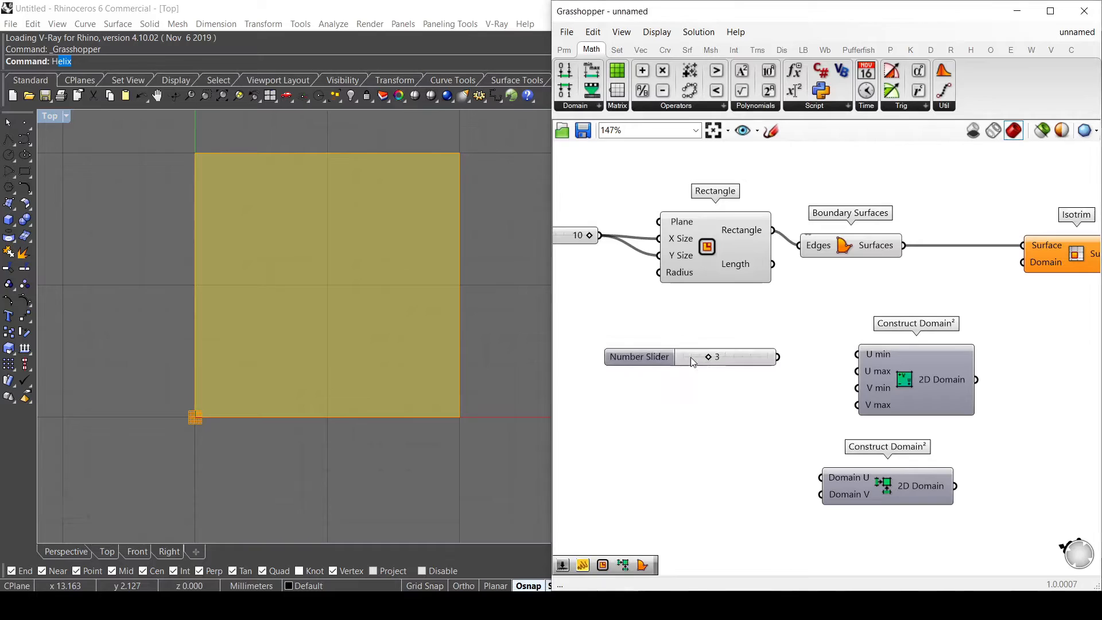
left_click_drag(692, 360, 858, 355, "alt")
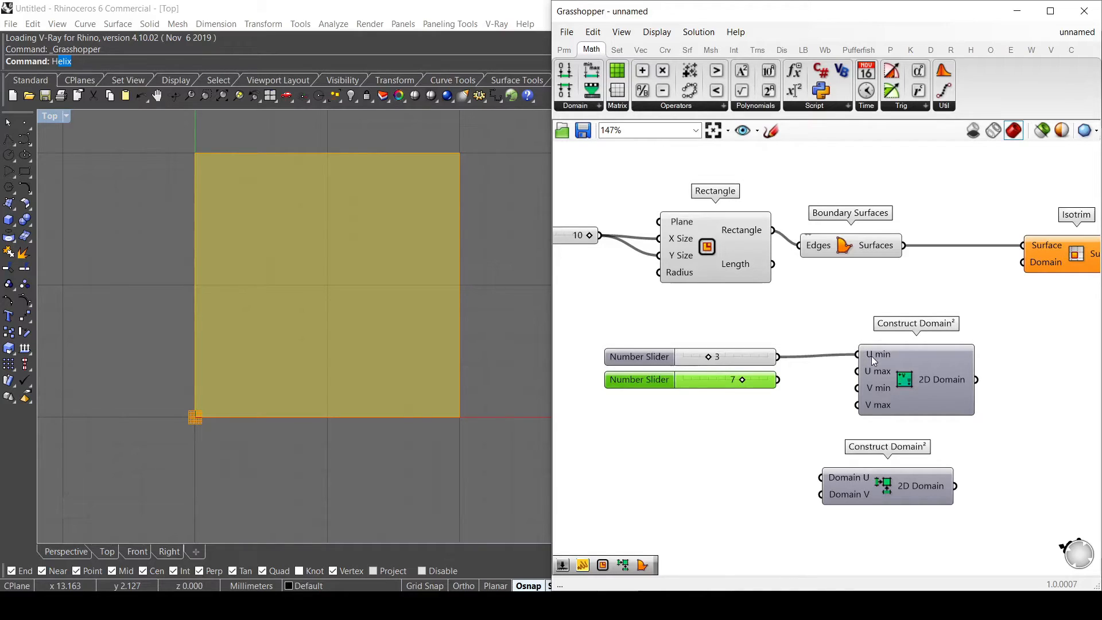
Step: Connect the 3 slider to V min, the 7 slider to U max and V max, and the 2D Domain output to Isotrim's Domain
left_click_drag(779, 358, 860, 389)
left_click_drag(779, 380, 858, 371)
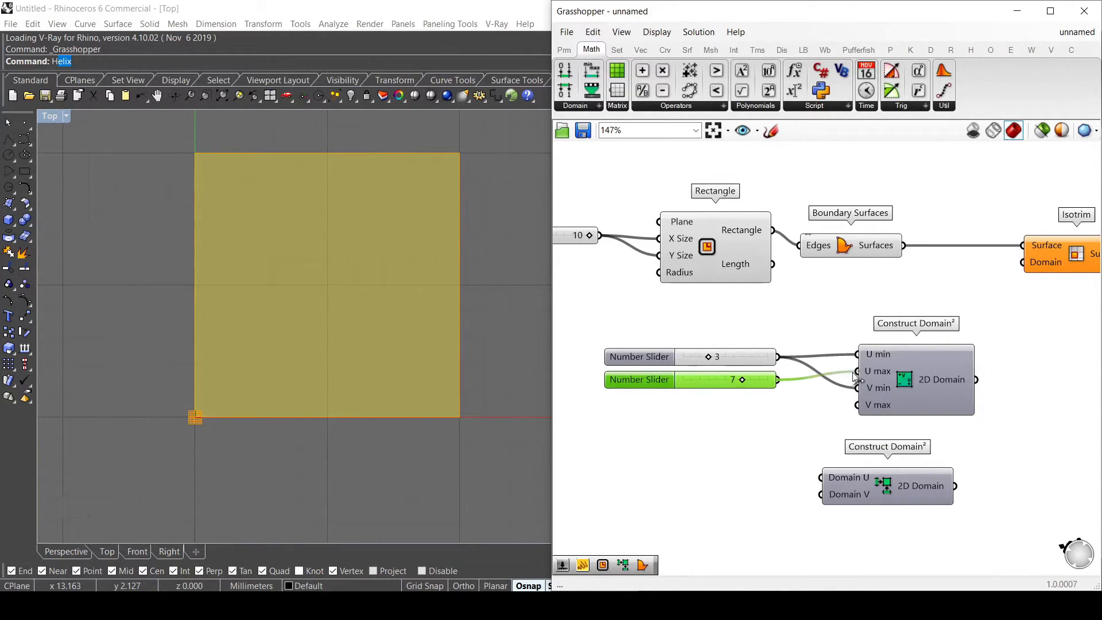
left_click_drag(778, 380, 859, 406)
left_click_drag(977, 379, 1022, 264)
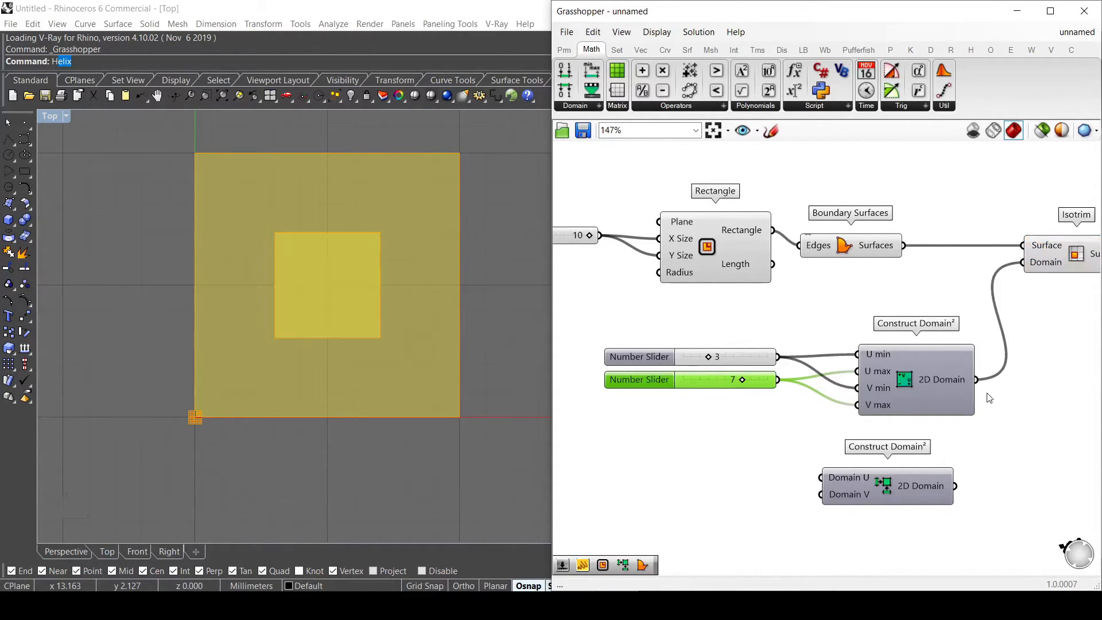
Step: Set the minimum slider to 2 and the maximum slider to 8 to enlarge the trimmed surface
scroll(904, 371, "down", 3)
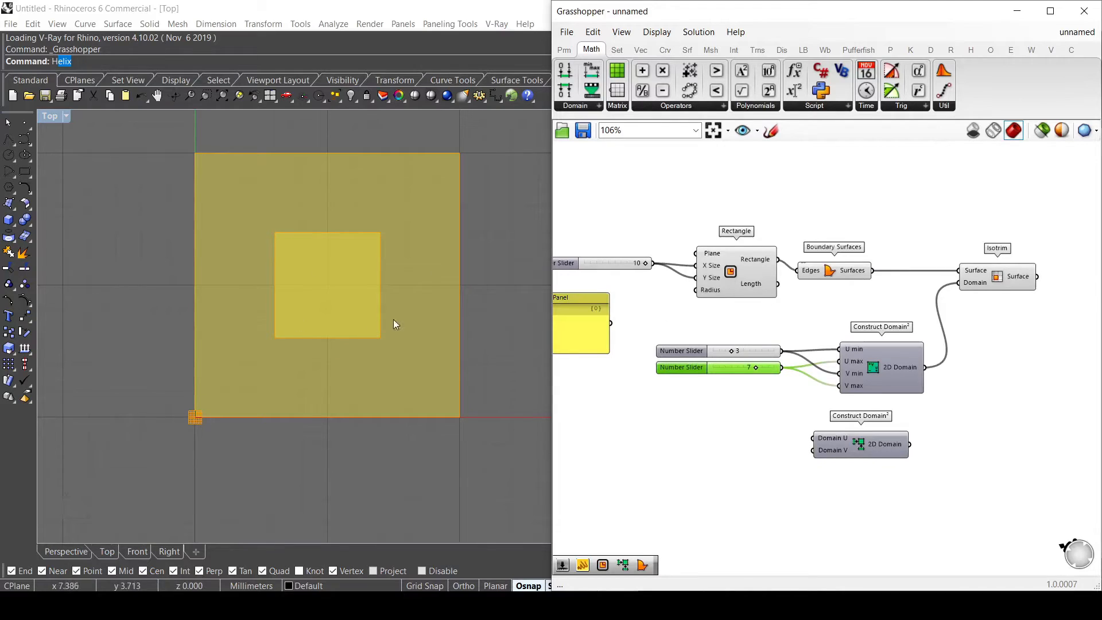
scroll(740, 365, "up", 3)
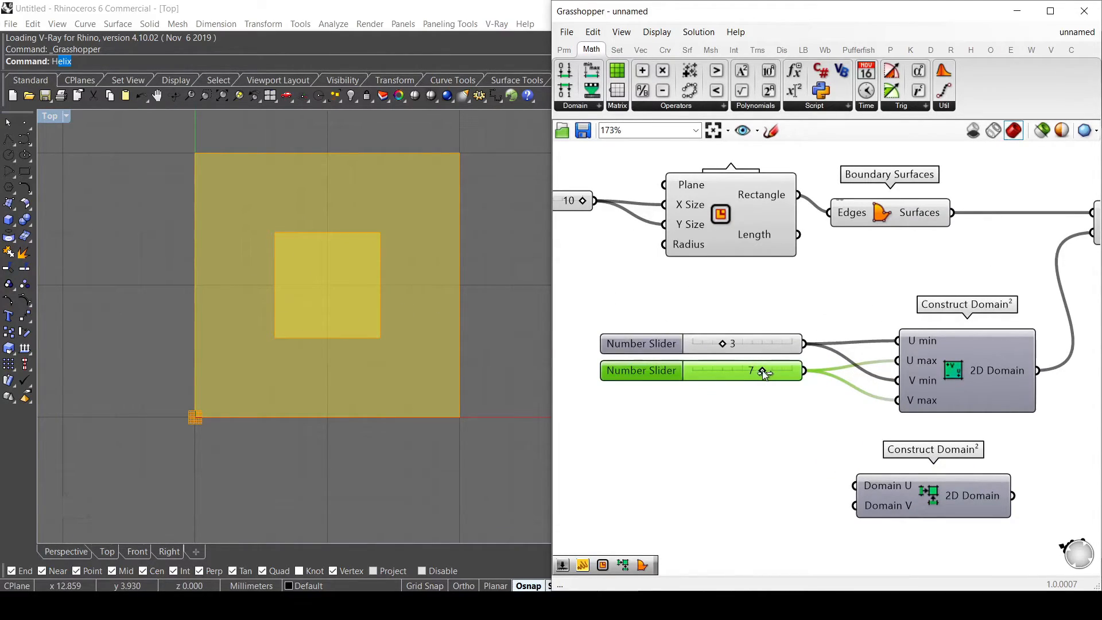
left_click_drag(762, 371, 771, 373)
left_click_drag(725, 344, 713, 344)
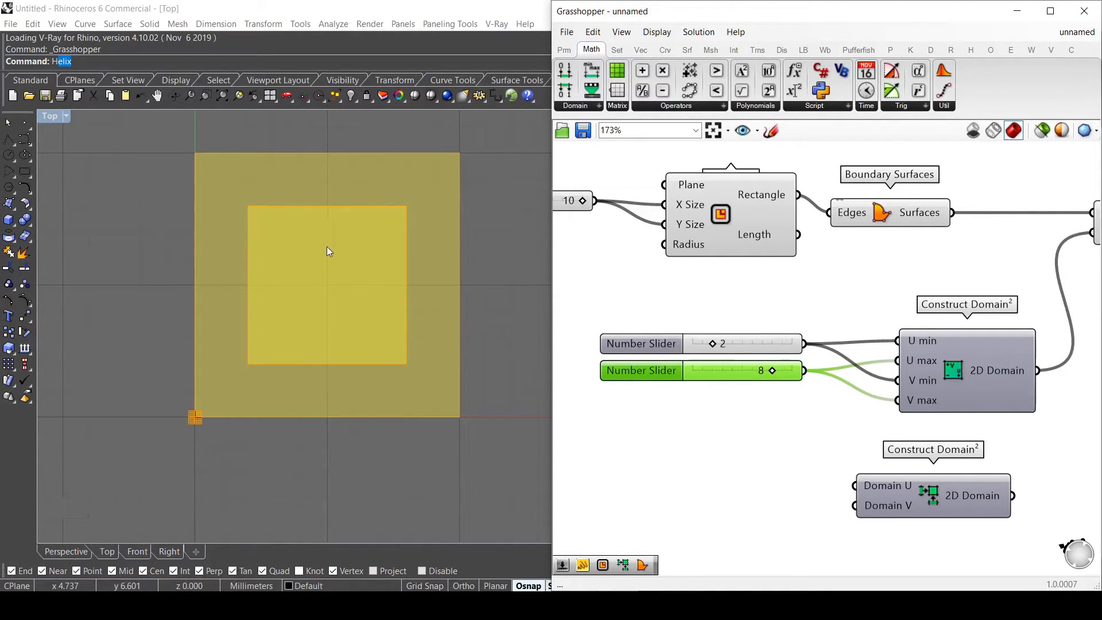
Step: Try the range 0 to 10 on the sliders, highlight Isotrim, and return the sliders to 3 and 7
scroll(639, 319, "down", 3)
left_click_drag(693, 337, 682, 339)
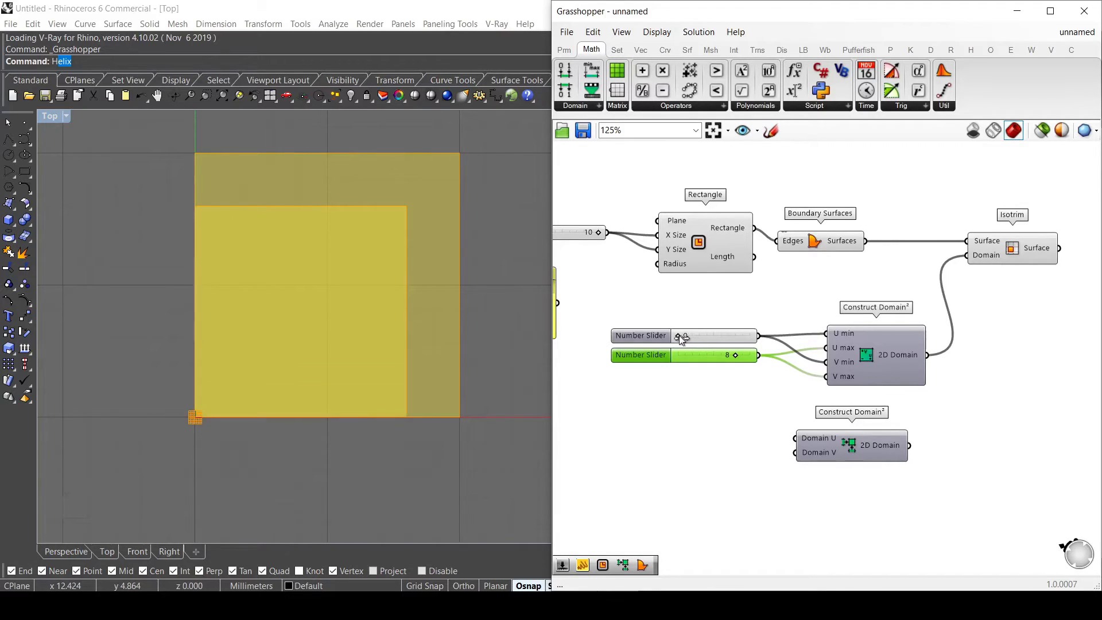
left_click_drag(740, 359, 760, 363)
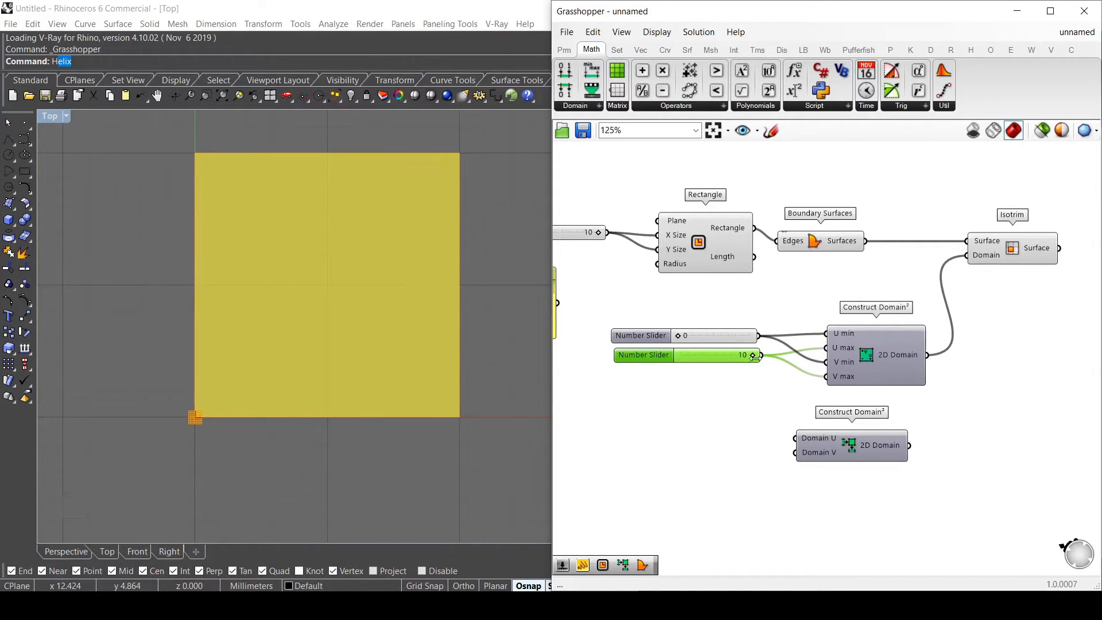
left_click(1038, 255)
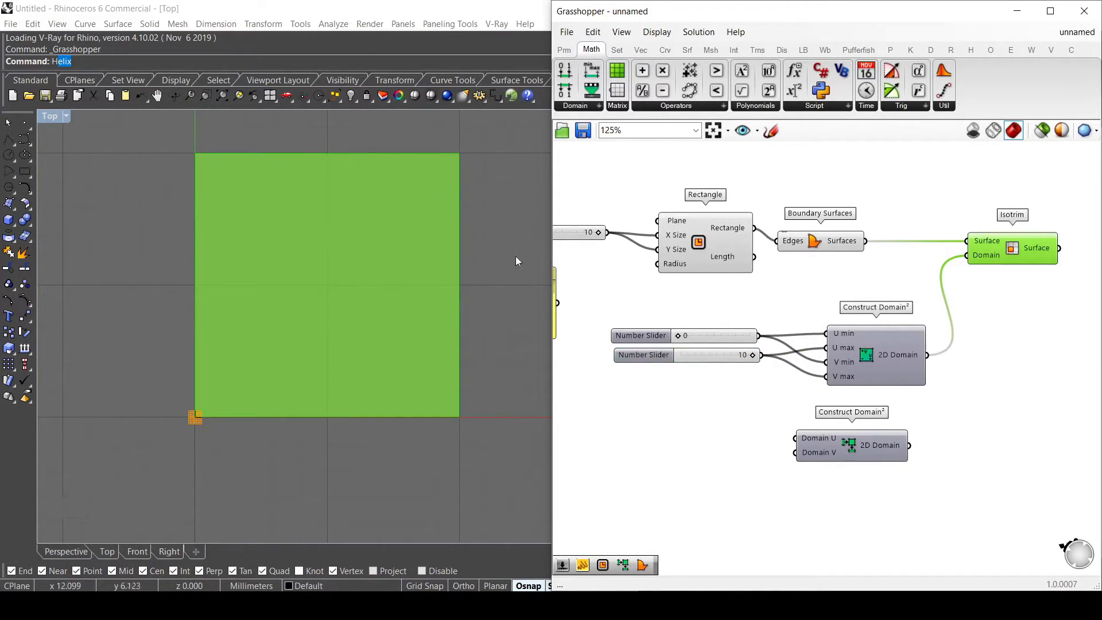
left_click_drag(679, 335, 737, 361)
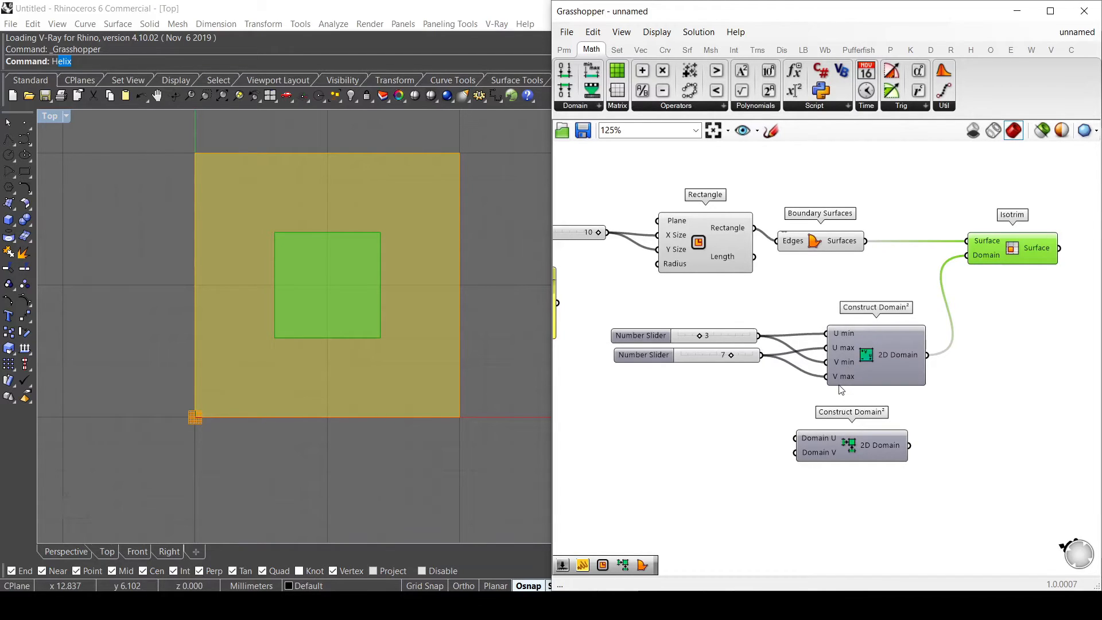
Step: Copy Construct Domain twice beside the two-domain Construct Domain² and connect the copies to Domain U and Domain V
left_click_drag(837, 444, 845, 451)
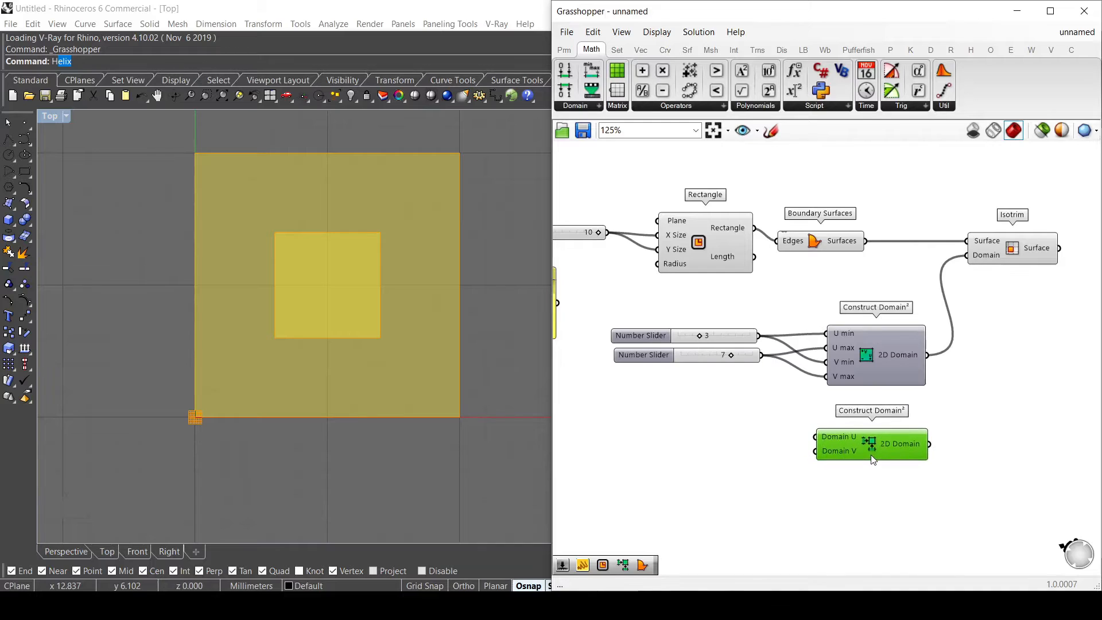
scroll(822, 438, "up", 3)
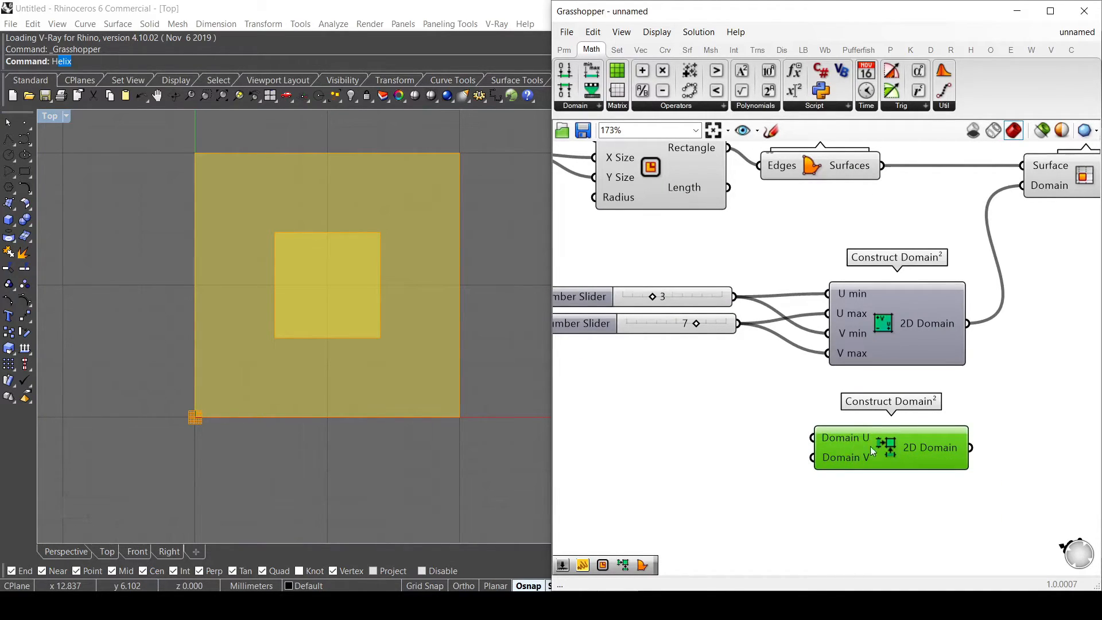
scroll(866, 450, "down", 4)
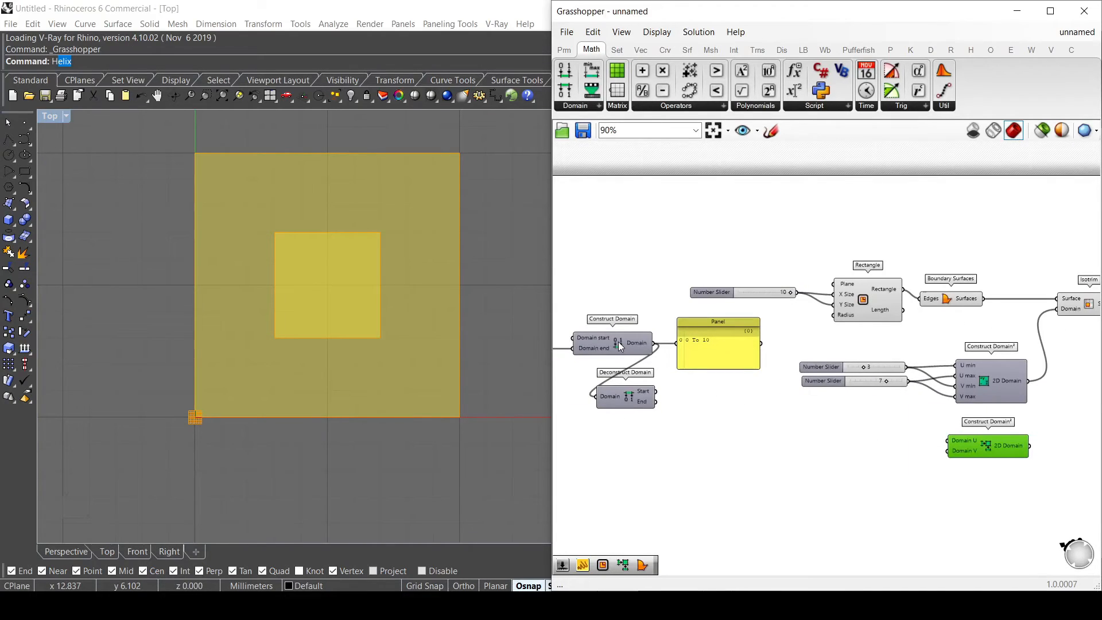
left_click_drag(619, 343, 897, 494)
scroll(880, 439, "up", 4)
left_click_drag(936, 407, 1006, 418)
left_click_drag(945, 489, 1006, 439)
scroll(974, 444, "down", 3)
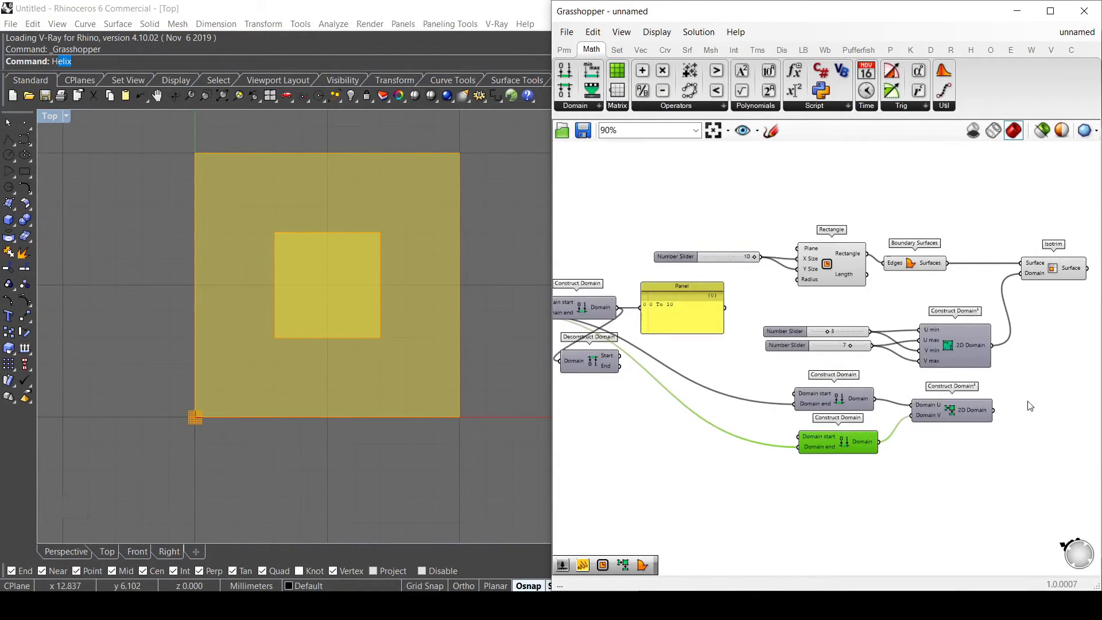
Step: Feed the 3 and 7 sliders into the upper Construct Domain's start and end, and connect its Domain output to both Domain U and Domain V
scroll(982, 417, "up", 3)
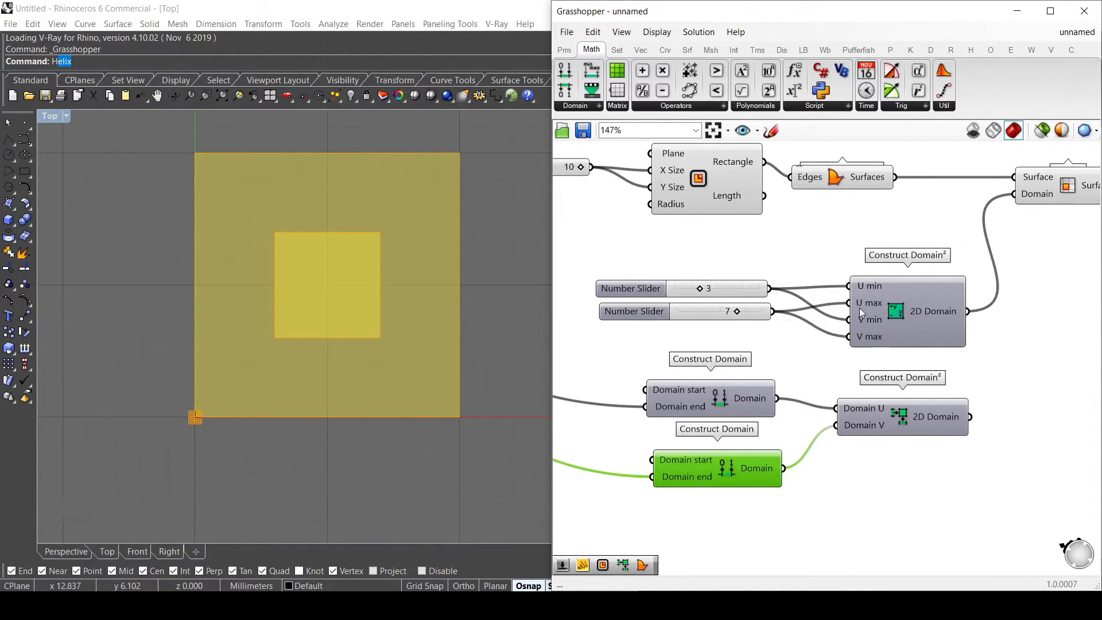
left_click_drag(725, 397, 740, 389)
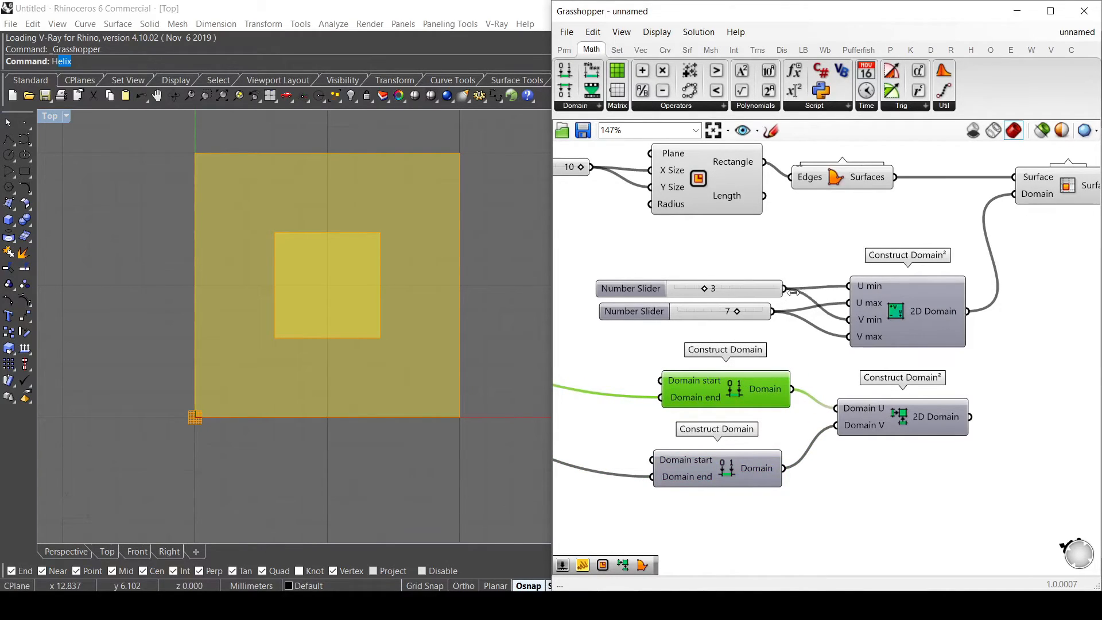
left_click_drag(768, 290, 662, 381)
left_click_drag(774, 313, 660, 397)
left_click_drag(792, 389, 835, 408)
left_click_drag(792, 389, 835, 424)
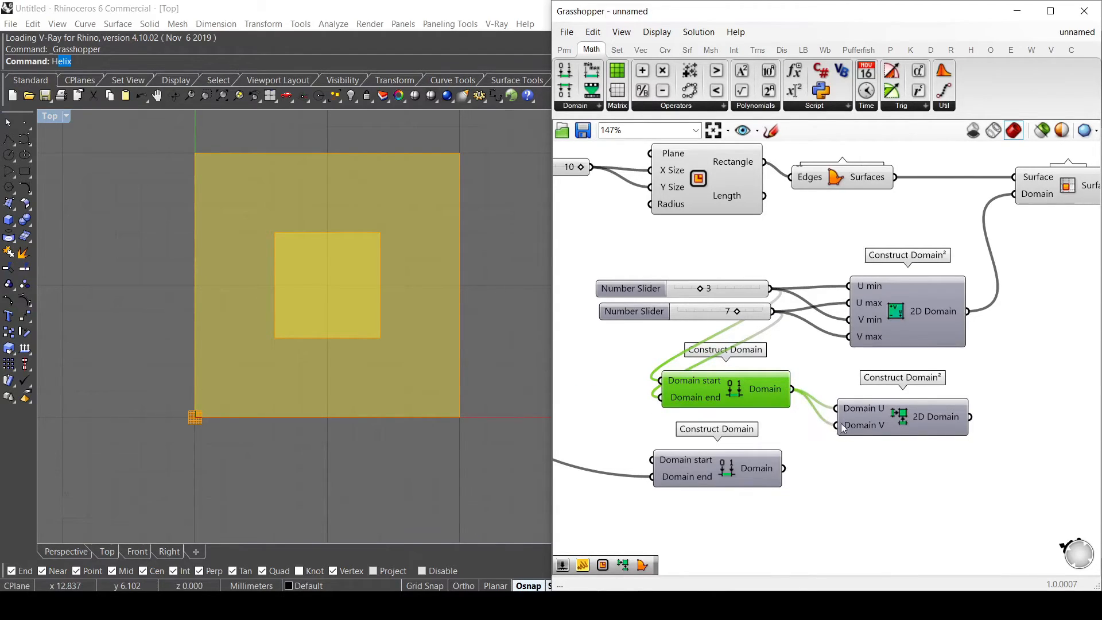
Step: Connect the two-domain Construct Domain² output to Isotrim's Domain in place of the existing wire and highlight Isotrim
left_click_drag(970, 418, 1015, 195, "shift")
scroll(994, 343, "down", 1)
right_click_drag(993, 343, 890, 374)
left_click(977, 233)
scroll(790, 364, "down", 2)
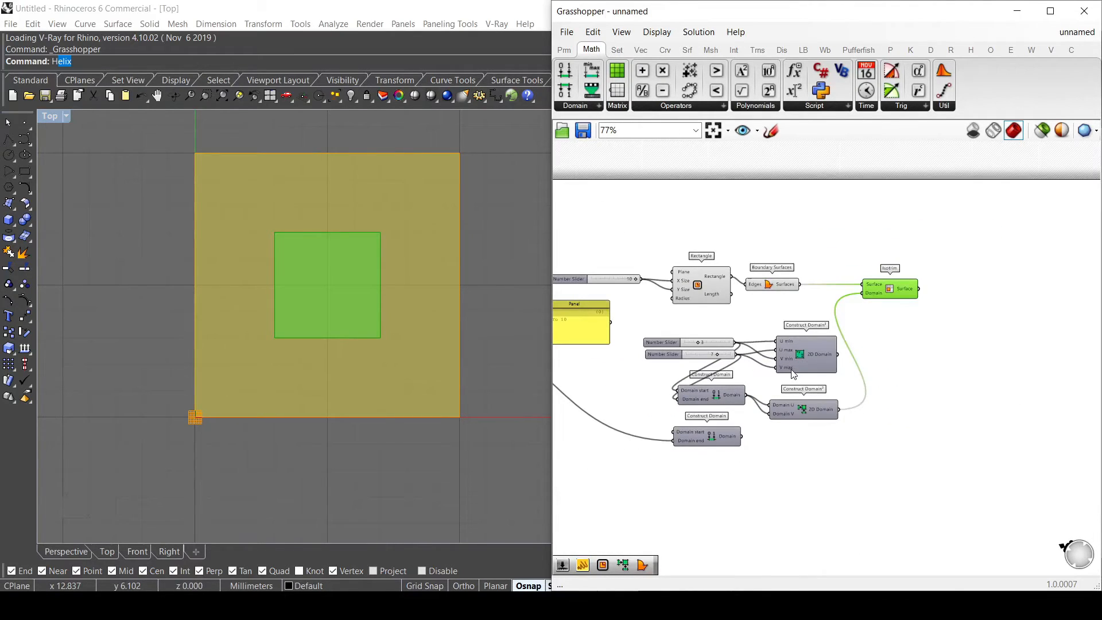
Step: Add a Divide Domain² component to the canvas beneath Isotrim
left_click(591, 107)
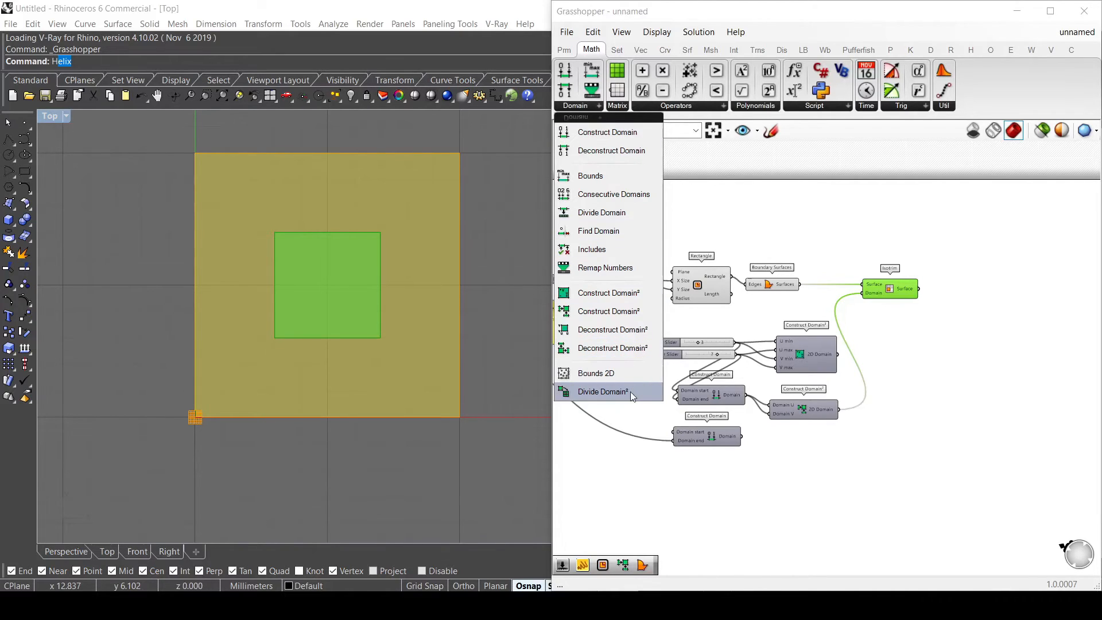
left_click_drag(625, 394, 918, 376)
scroll(848, 448, "up", 2)
Step: Delete the two sliders, both Construct Domain copies and both Construct Domain² components, and move Divide Domain² into the cleared space
left_click_drag(851, 495, 590, 287)
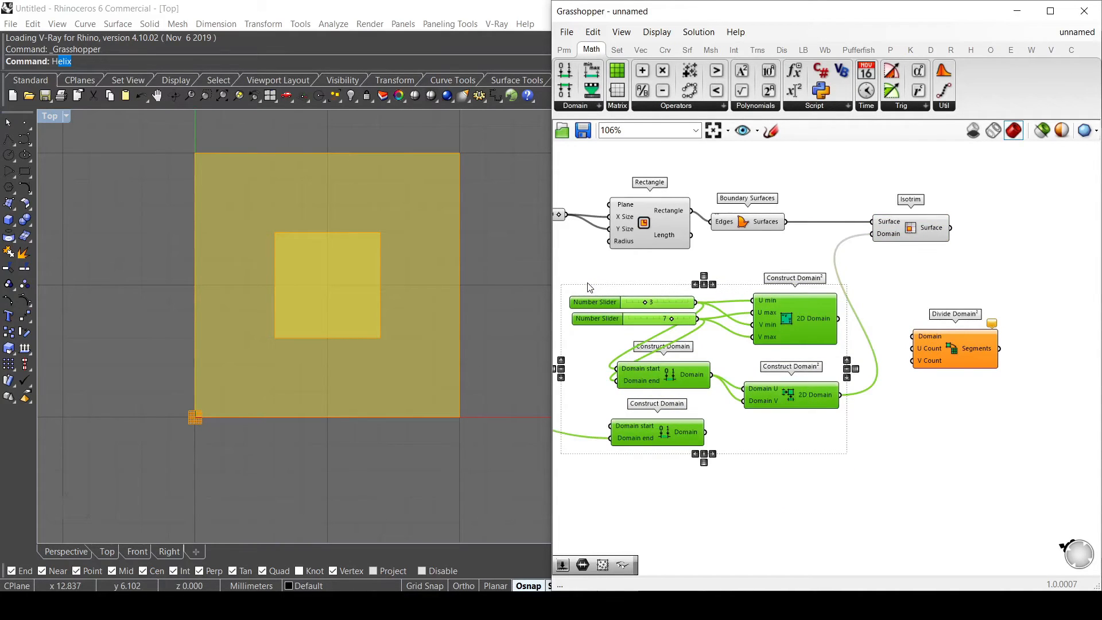
key("Delete")
left_click_drag(946, 355, 836, 330)
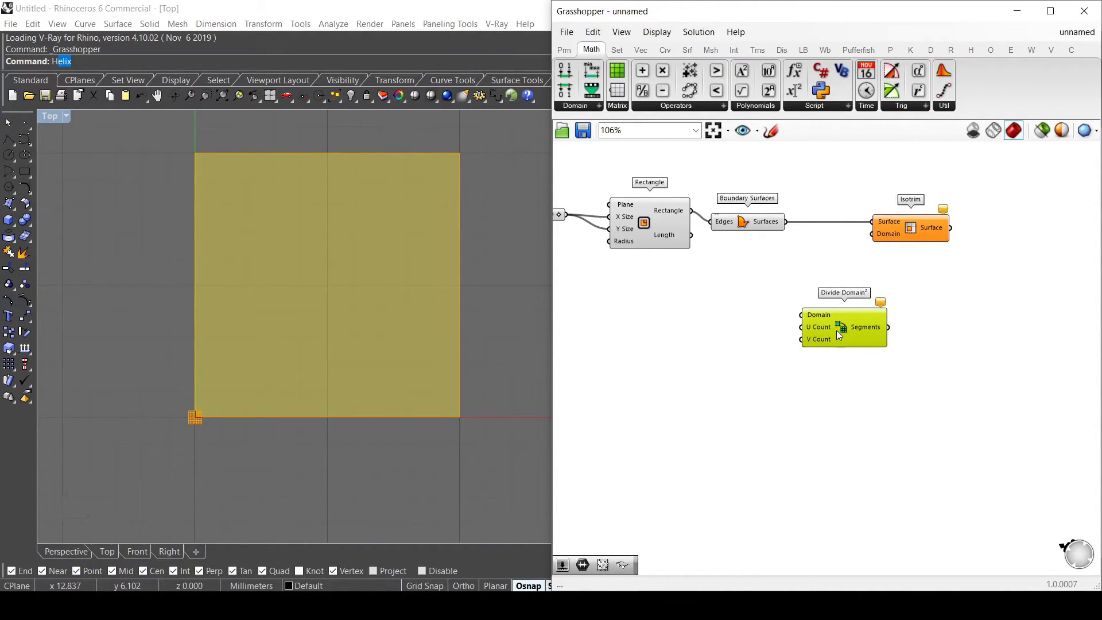
scroll(835, 330, "up", 3)
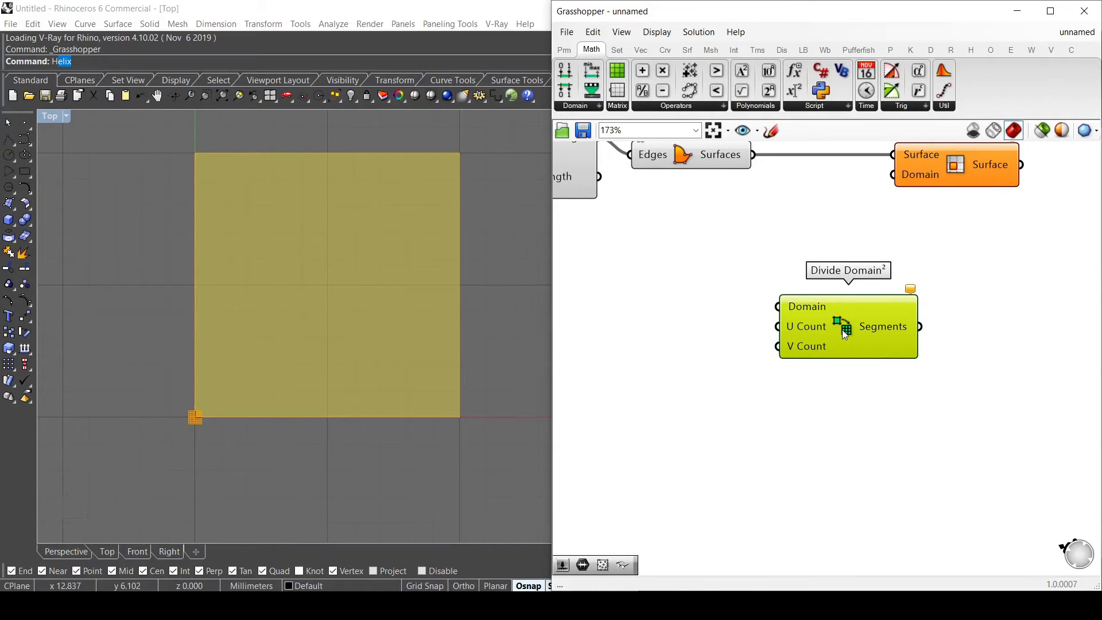
scroll(883, 313, "down", 2)
scroll(883, 314, "down", 1)
left_click(598, 106)
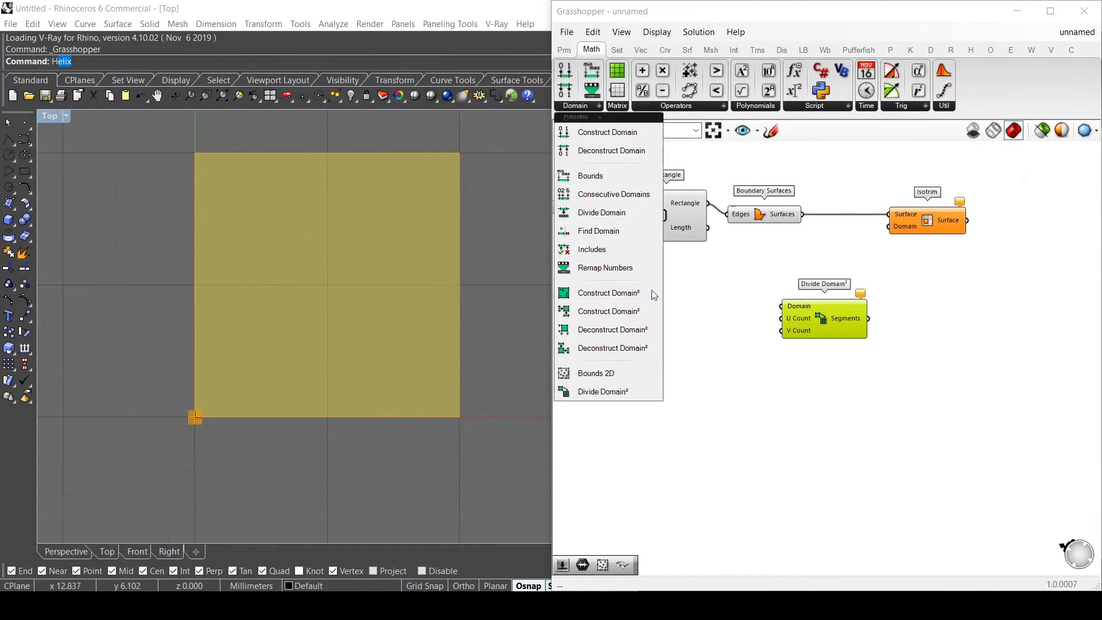
left_click(850, 410)
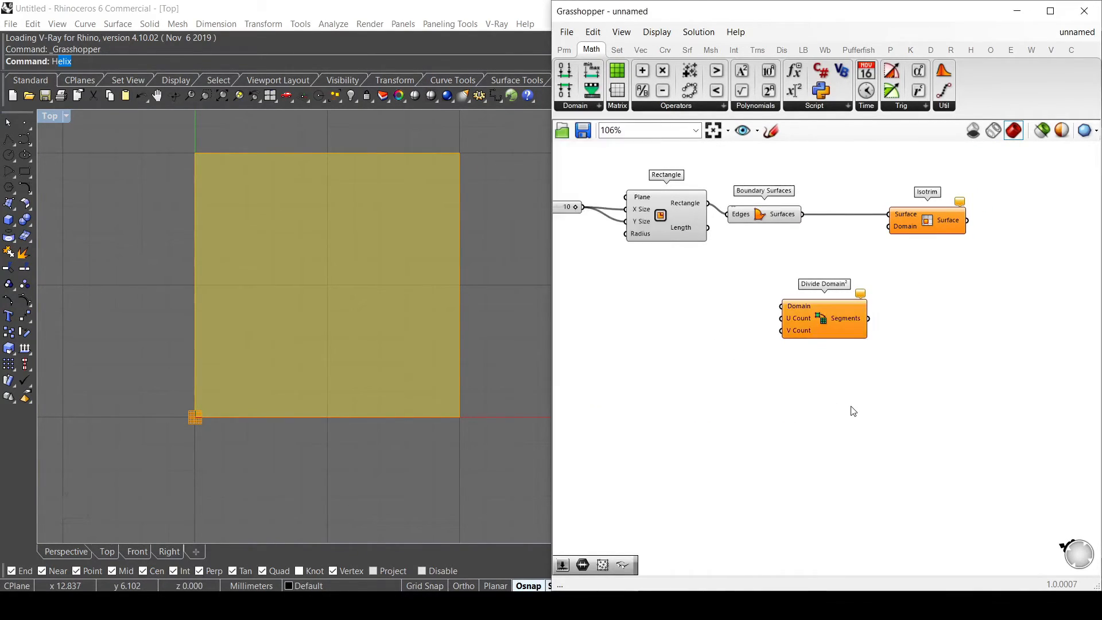
Step: Reposition Divide Domain² beneath the surface components and connect the Boundary Surfaces output to its Domain input
scroll(941, 225, "up", 2)
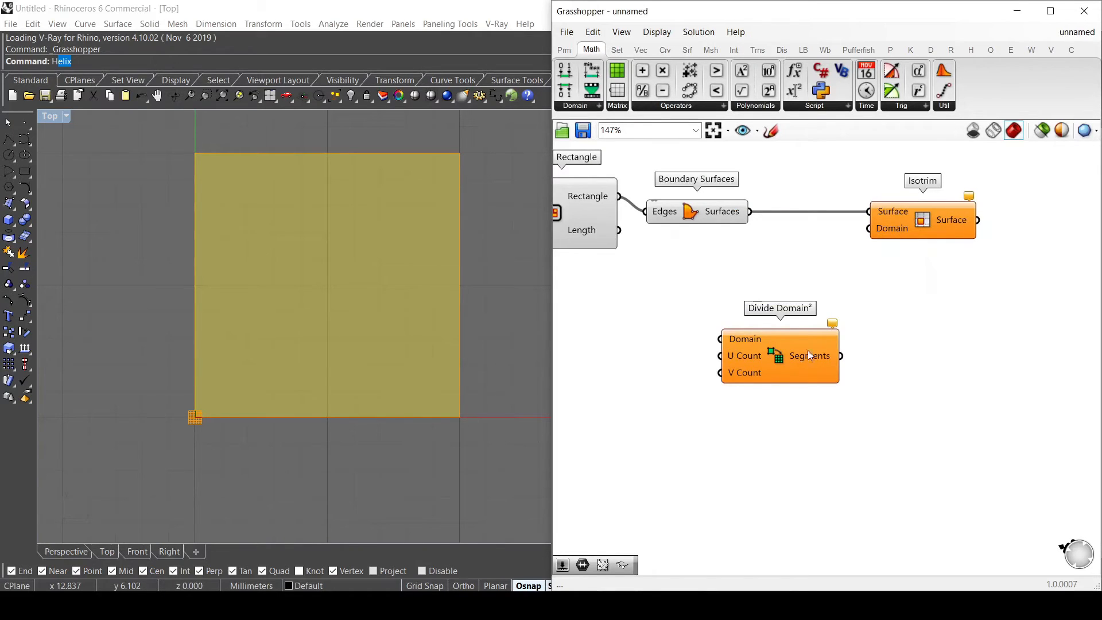
left_click_drag(799, 359, 783, 338)
left_click(895, 232)
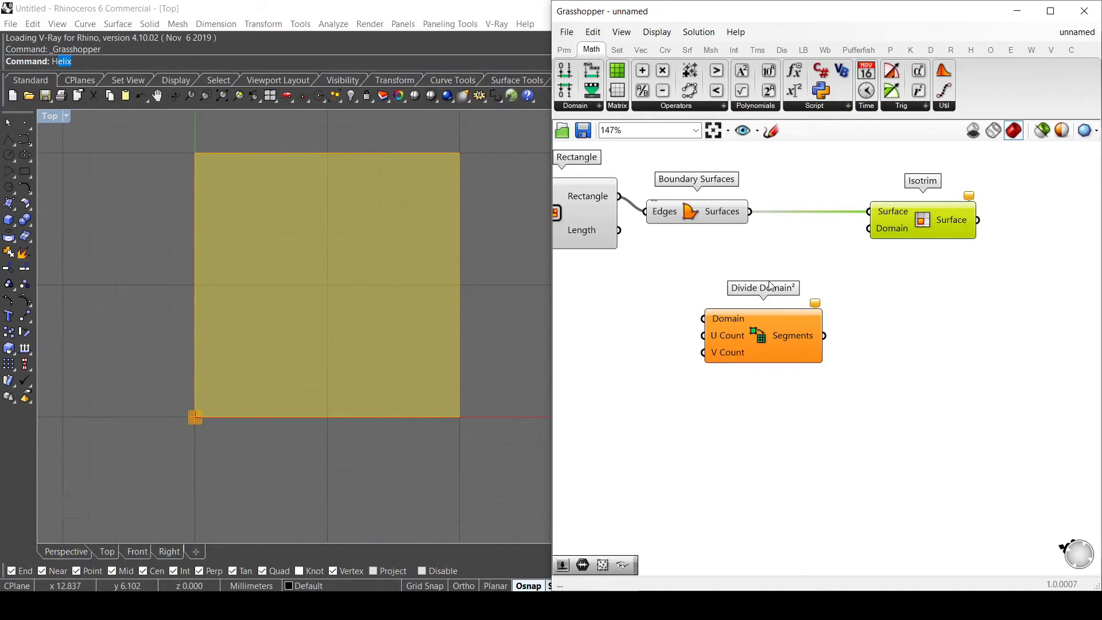
left_click_drag(751, 212, 799, 361)
scroll(707, 353, "up", 2)
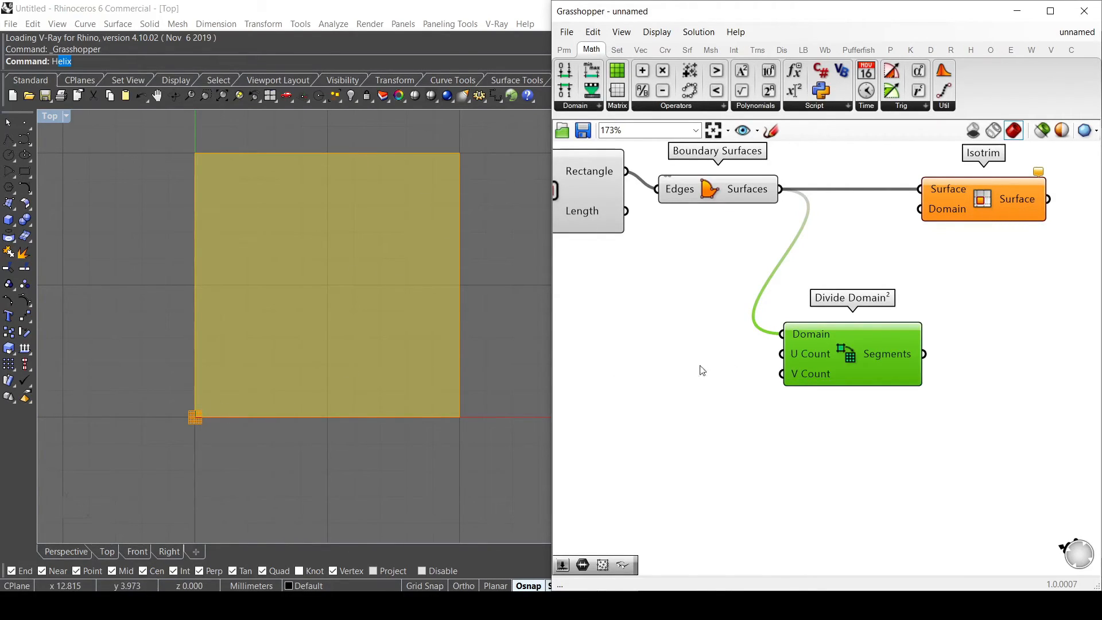
Step: Add a number slider set to 10 beside Divide Domain² and duplicate it directly below
double_click(648, 348)
type("10")
key("Return")
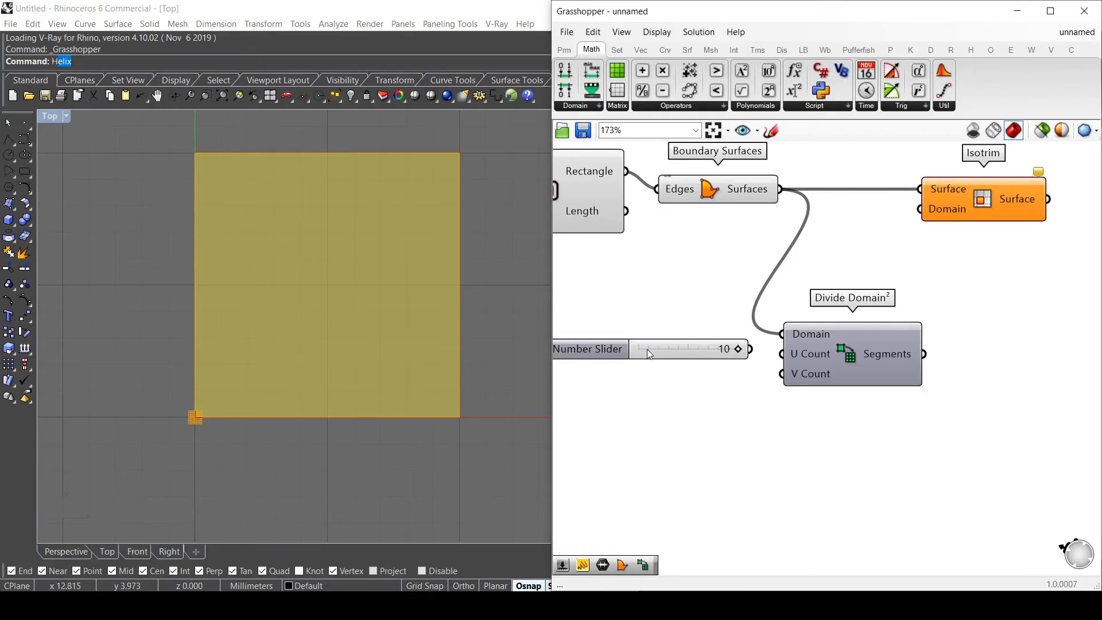
left_click_drag(647, 350, 646, 376, "alt")
Step: Connect the sliders to U Count and V Count, wire Segments into Isotrim's Domain, and highlight Isotrim
left_click_drag(751, 350, 791, 376)
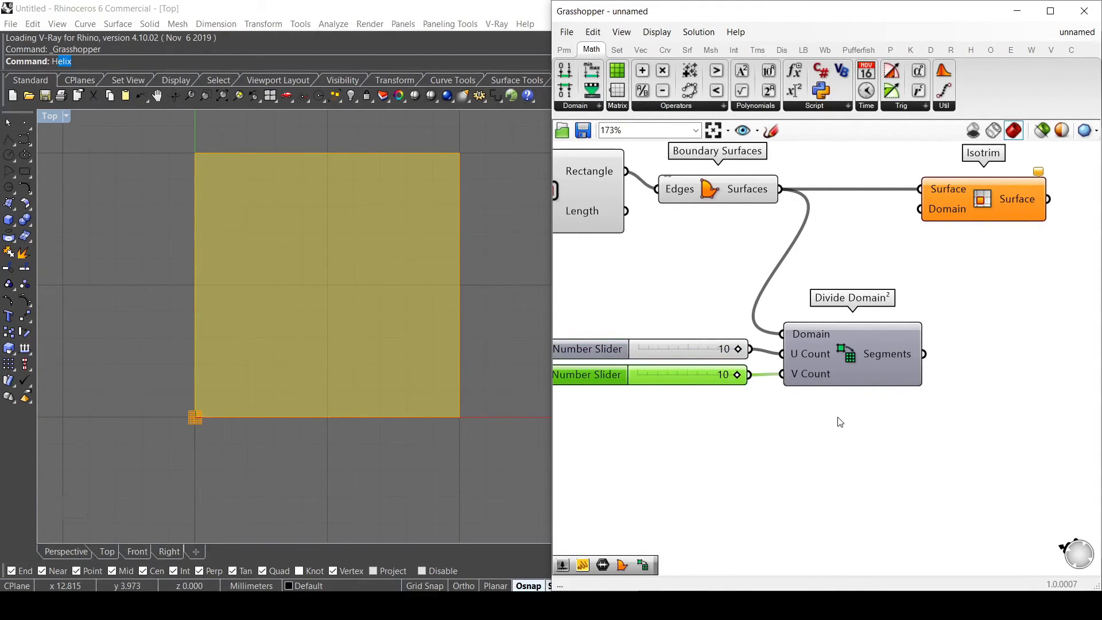
left_click_drag(925, 354, 920, 209)
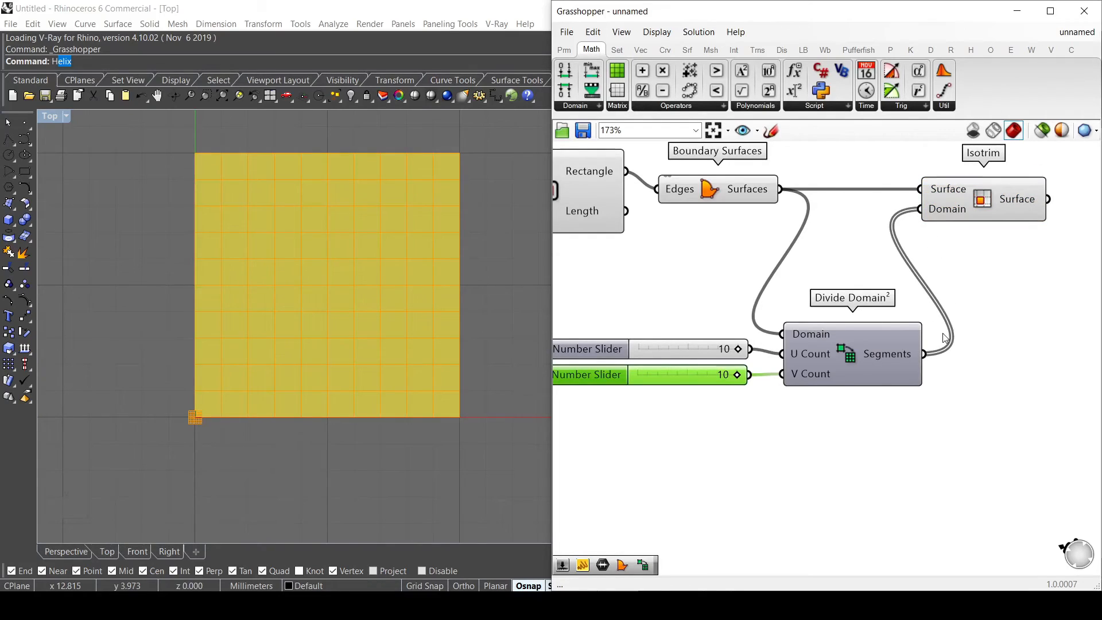
left_click(1006, 213)
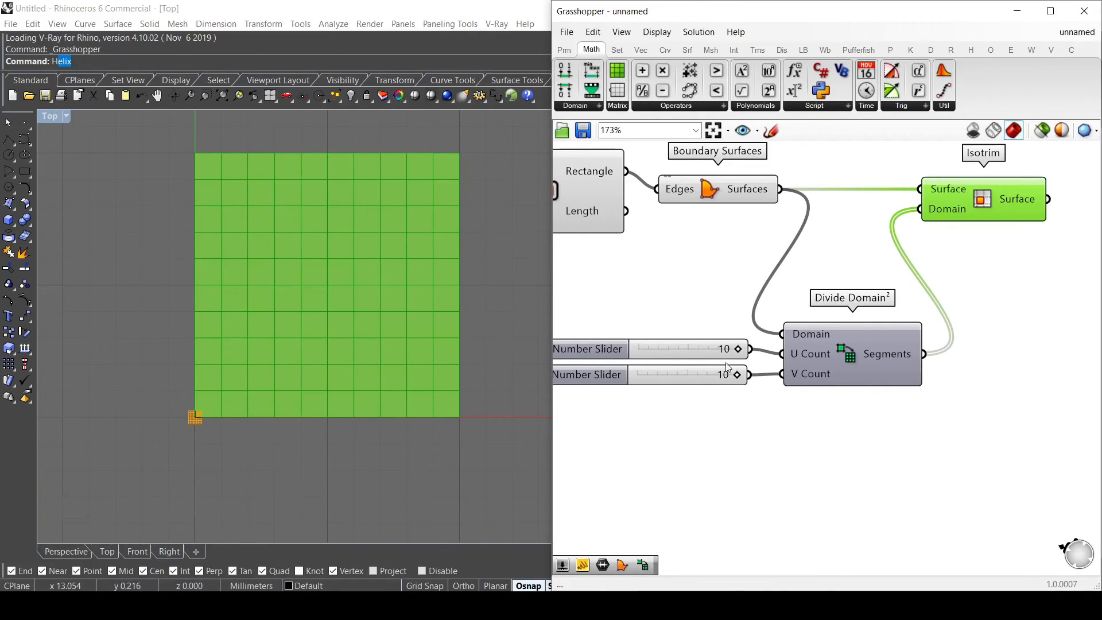
Step: Set the U Count slider to 2 and the V Count slider to 5, and nudge Isotrim slightly aside
left_click_drag(738, 349, 659, 349)
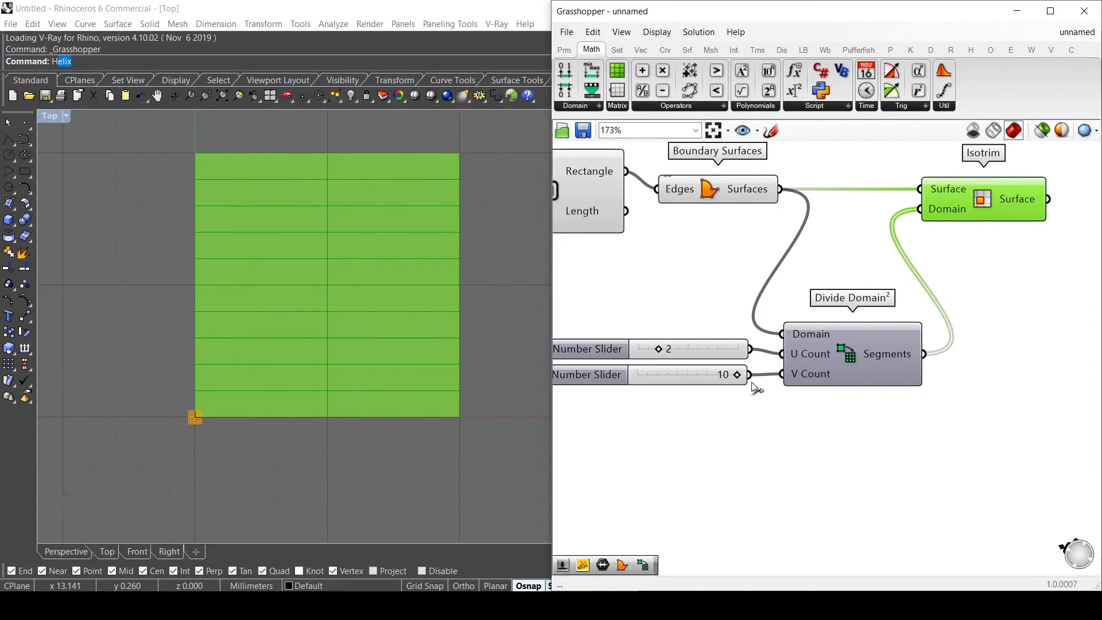
left_click_drag(739, 374, 688, 379)
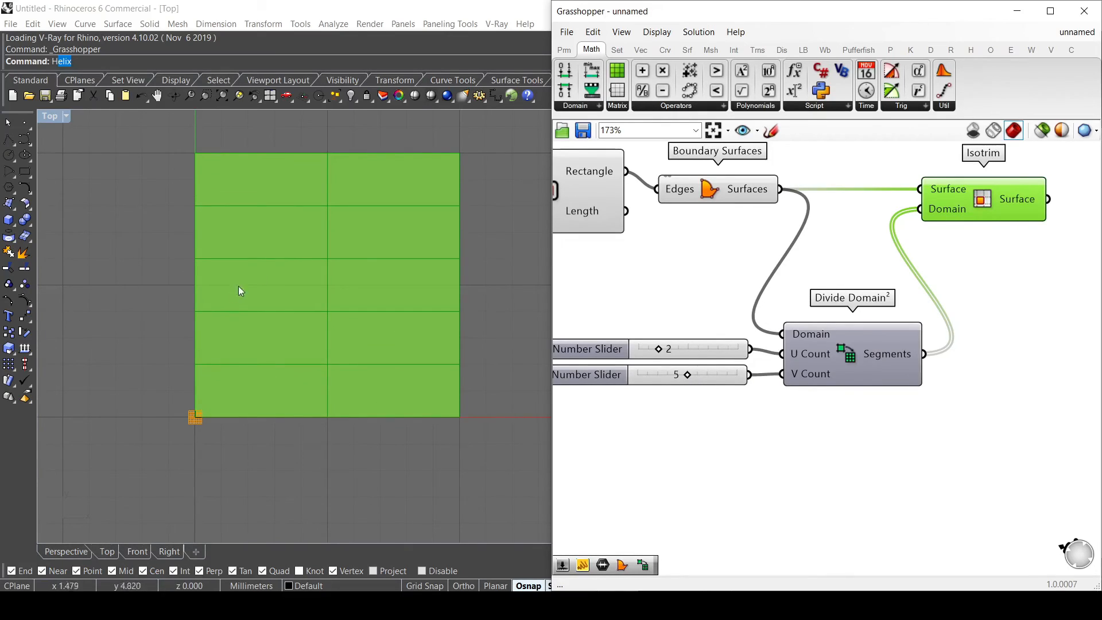
left_click_drag(977, 205, 986, 207)
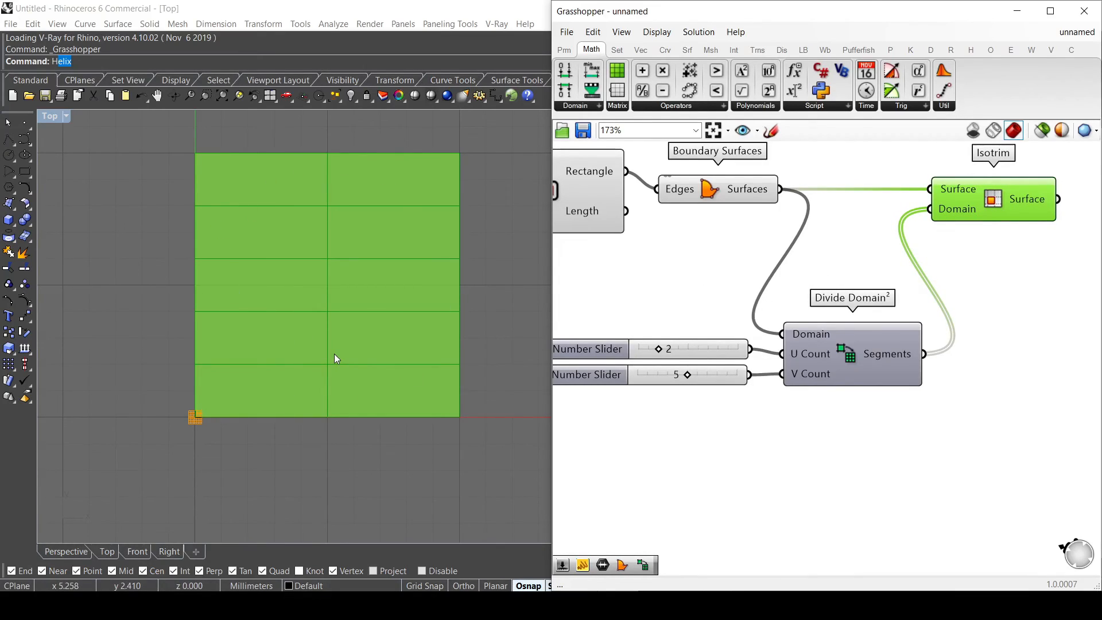
Step: Set the U Count slider to 6 and shift the Isotrim component slightly
left_click_drag(659, 349, 700, 356)
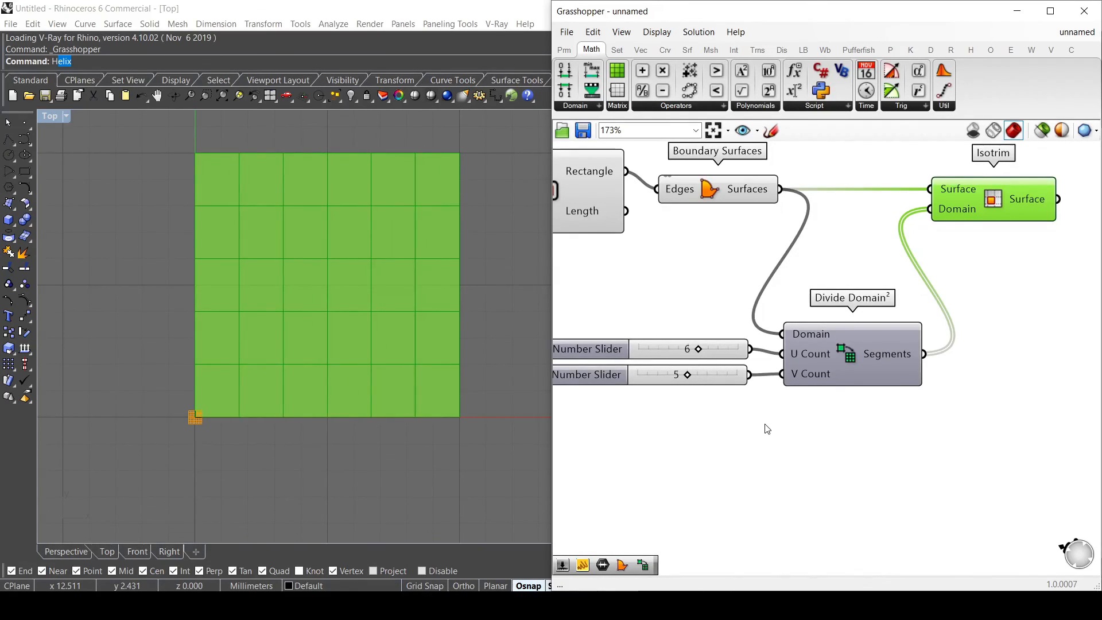
scroll(768, 430, "down", 3)
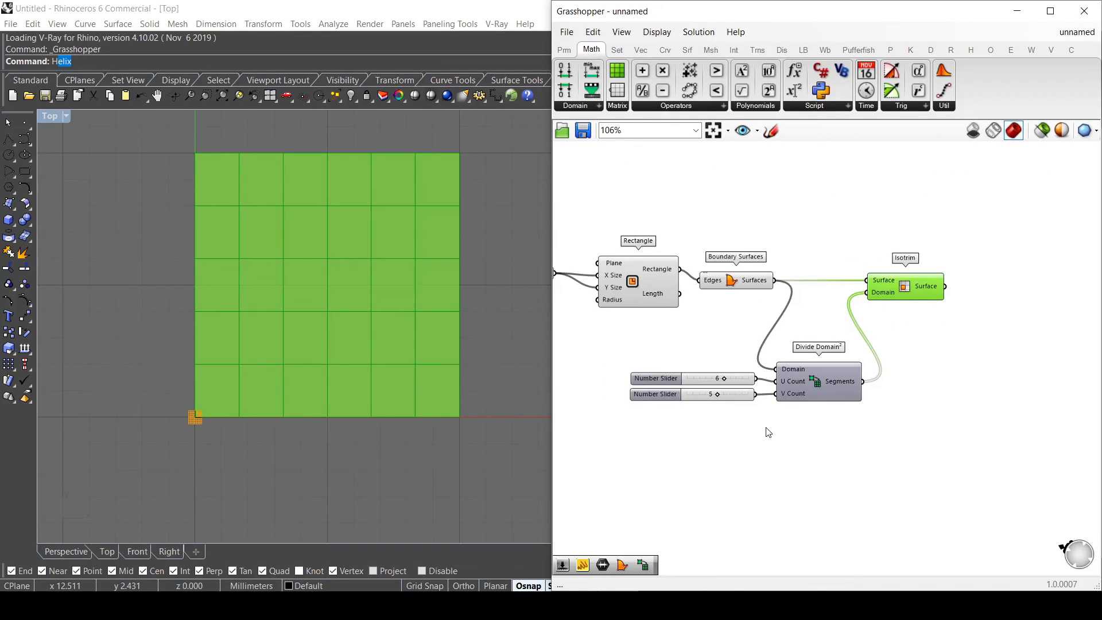
right_click_drag(768, 432, 819, 457)
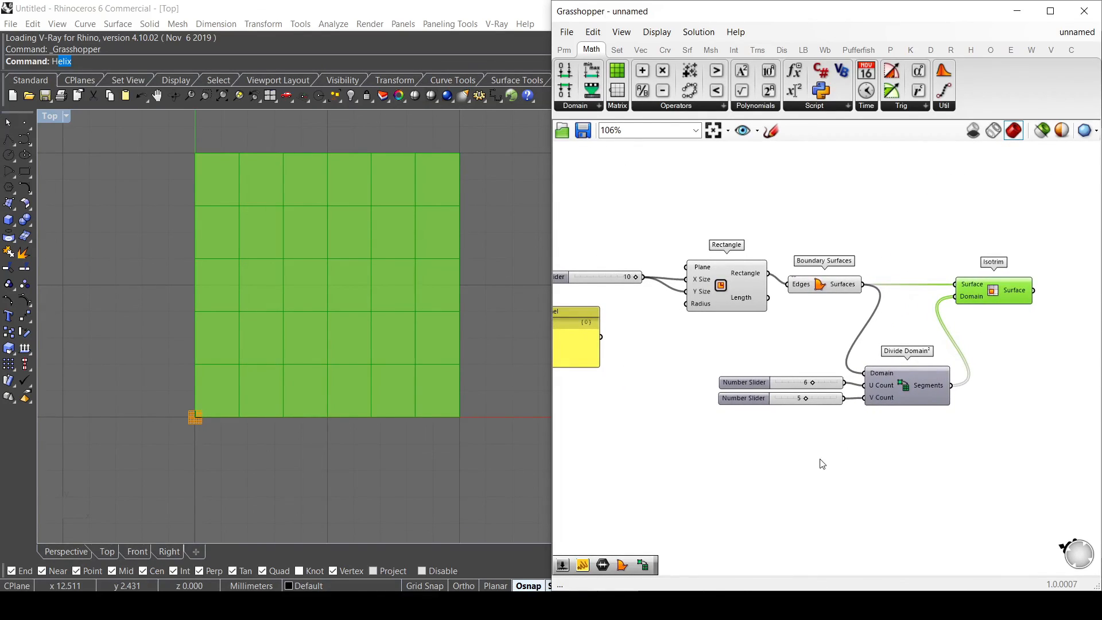
left_click_drag(998, 289, 1002, 289)
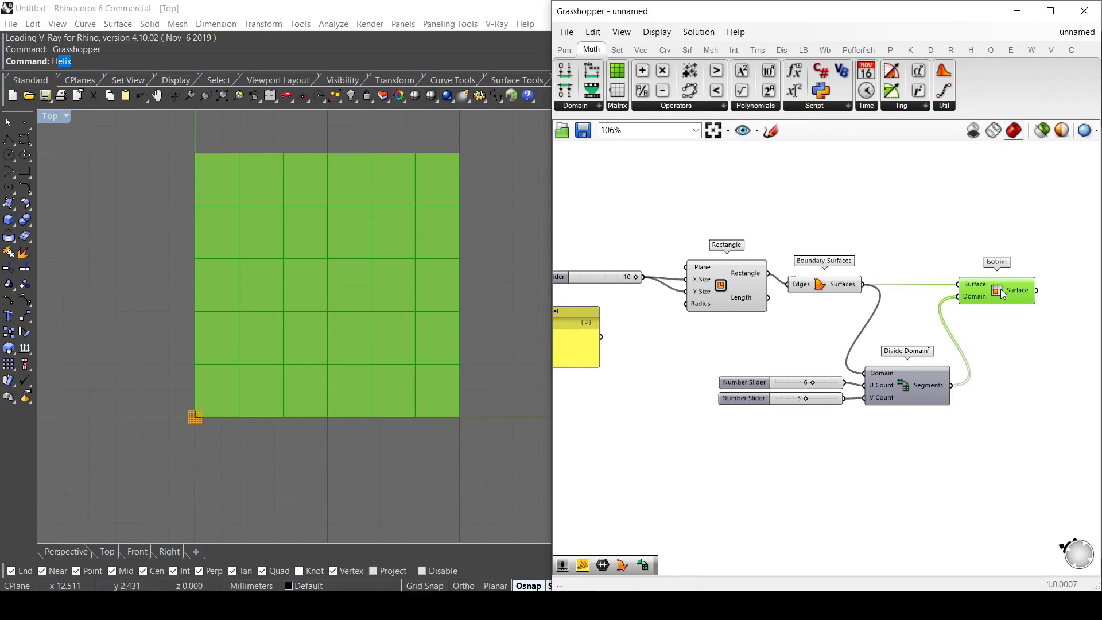